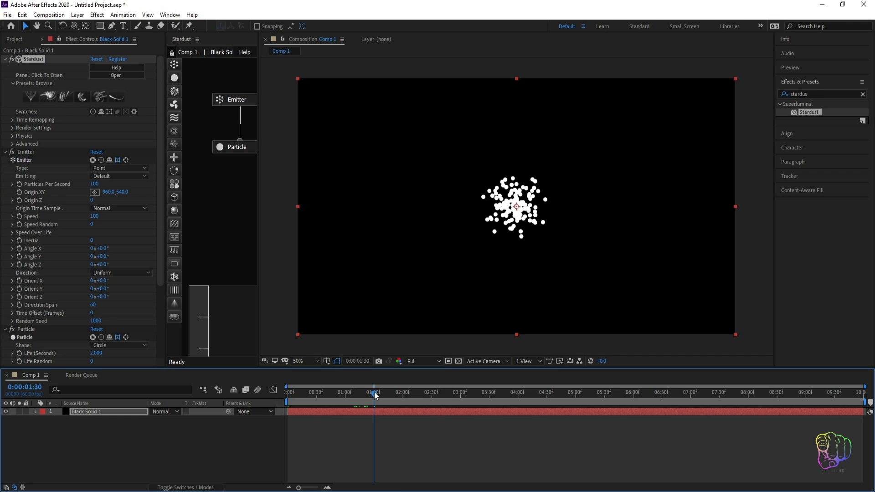
Change the Stardust emitter's type to Grid and set its speed to 0.
left_click_drag(374, 393, 397, 389)
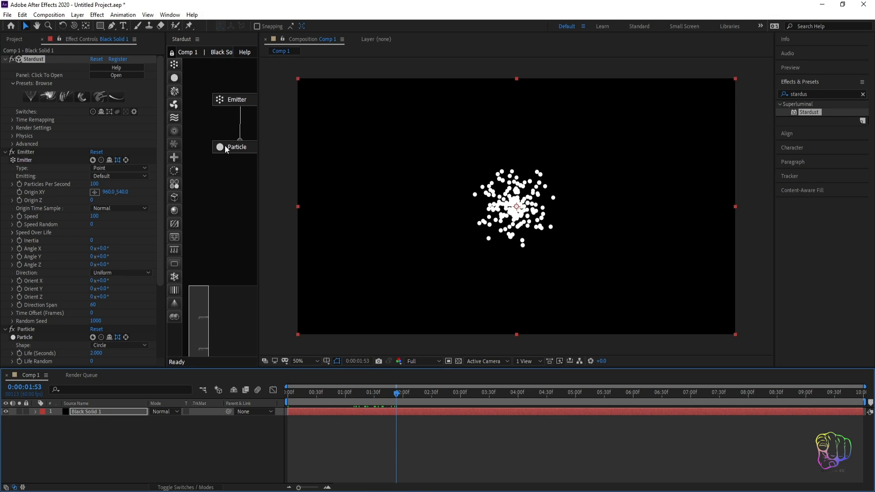
left_click(233, 99)
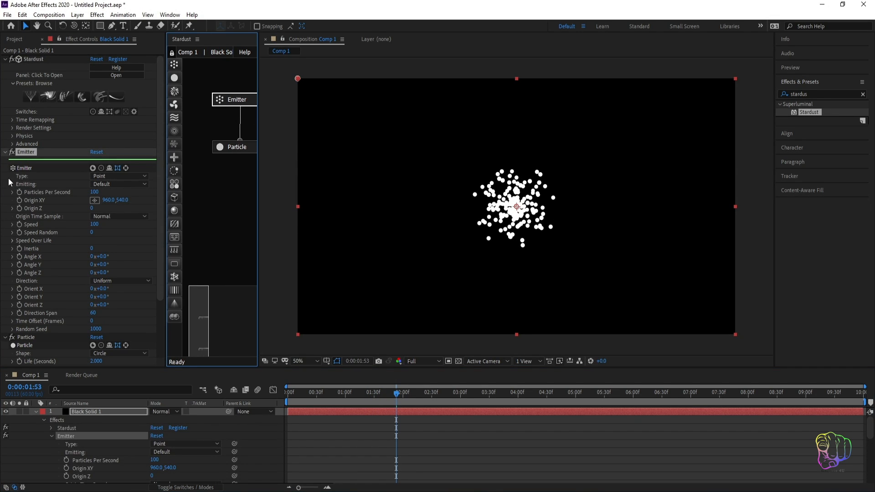
left_click(121, 175)
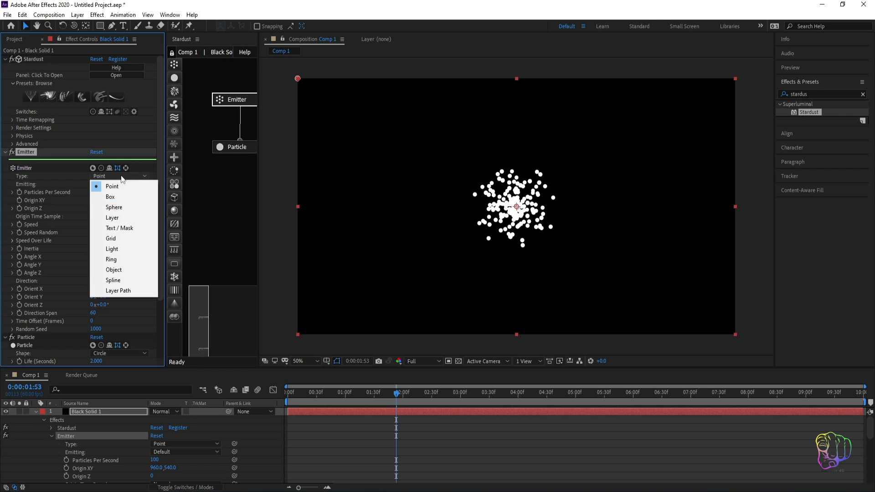
left_click(125, 240)
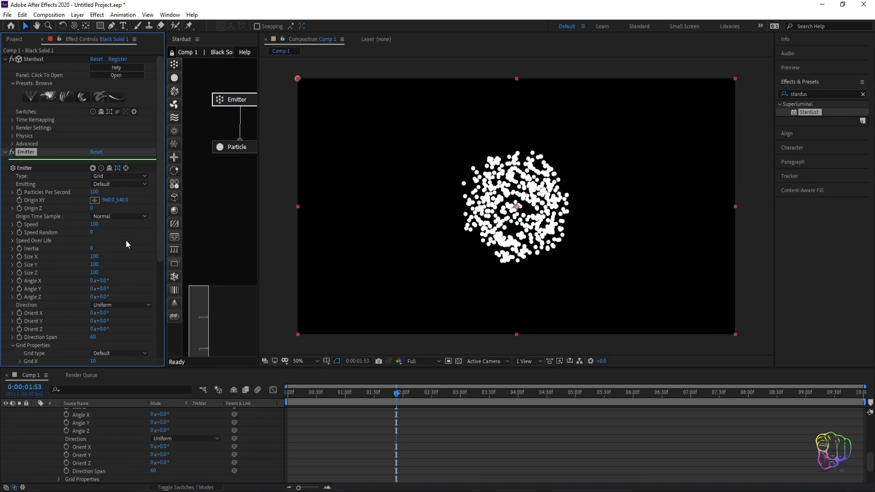
left_click(94, 224)
type("0")
key("Return")
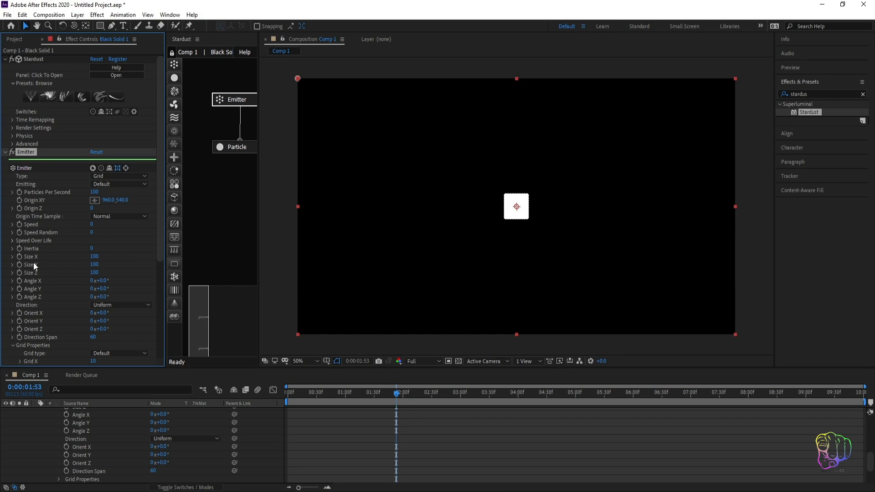
Set the emitter's Size X to 3000.
left_click_drag(95, 256, 193, 258)
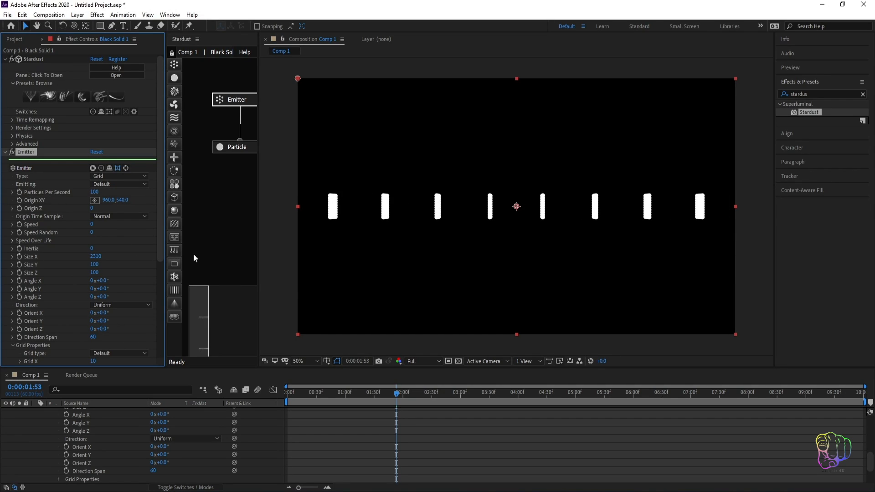
left_click(99, 257)
type("300")
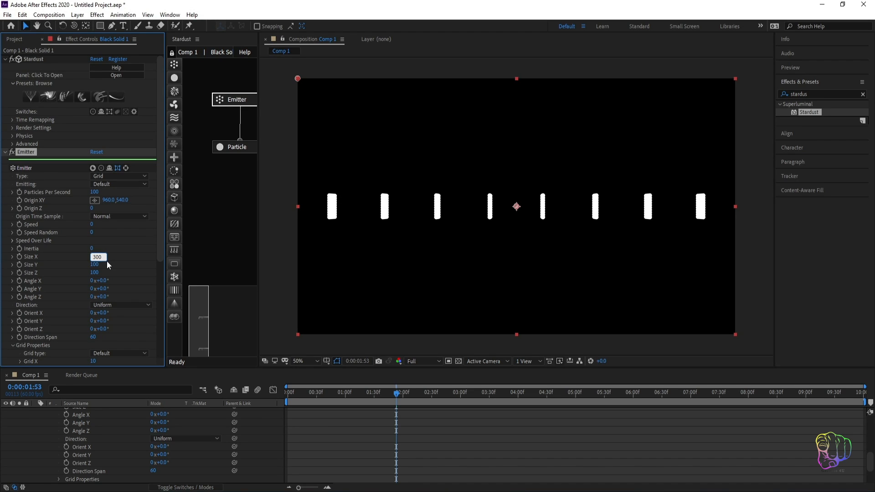
type("0")
key("Return")
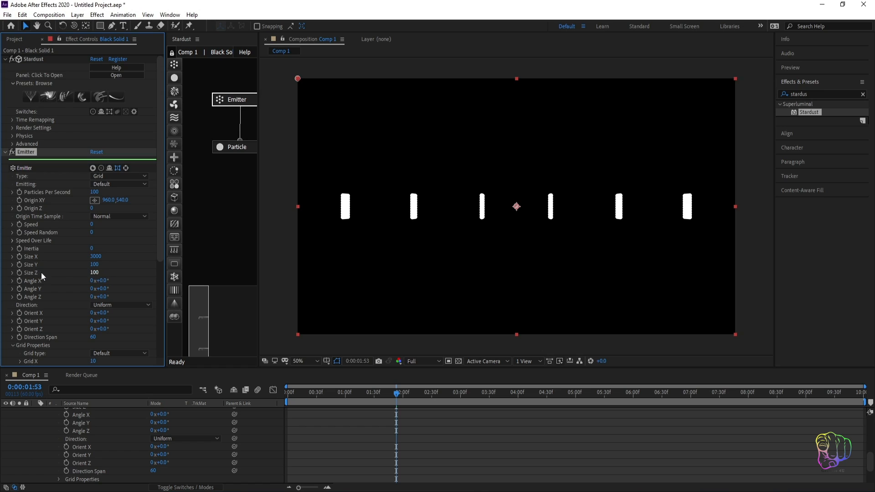
Flatten the emitter with Size Y at 0 and set its Size Z to 3500.
left_click(94, 265)
type("0")
key("Return")
left_click_drag(94, 273, 153, 273)
left_click(96, 273)
type("3")
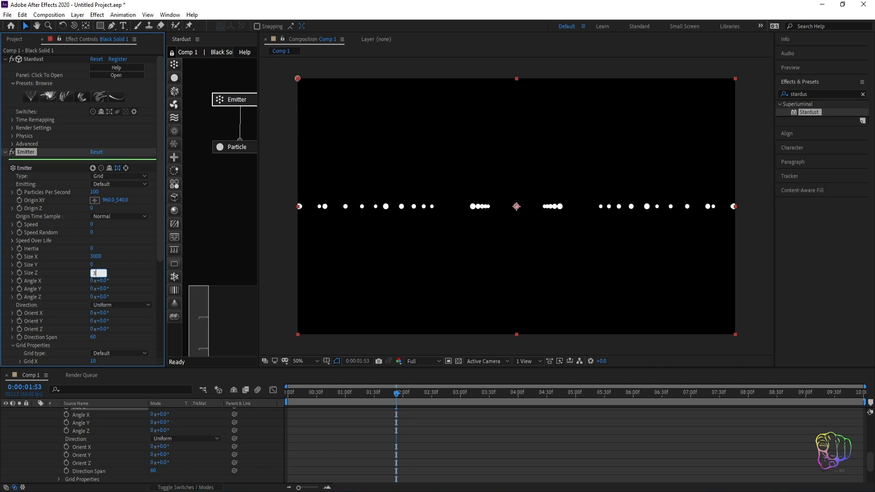
type("500")
key("Return")
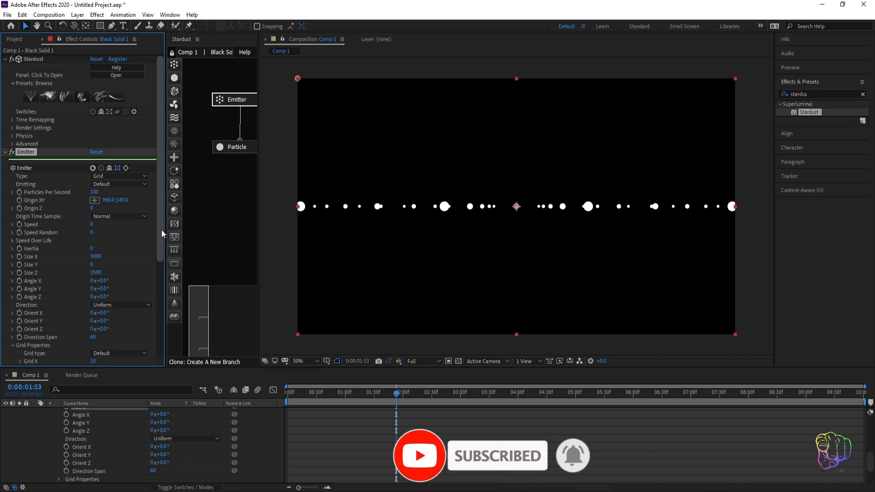
In the emitter's grid properties, set Grid X to 200, Grid Y to 1 and Grid Z to 150.
scroll(162, 242, "down", 1)
left_click_drag(162, 241, 168, 288)
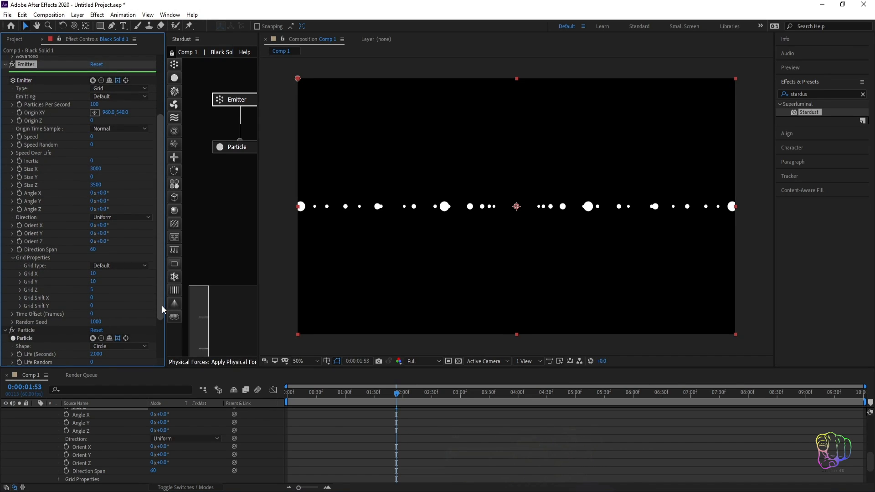
left_click_drag(94, 274, 106, 275)
left_click(96, 273)
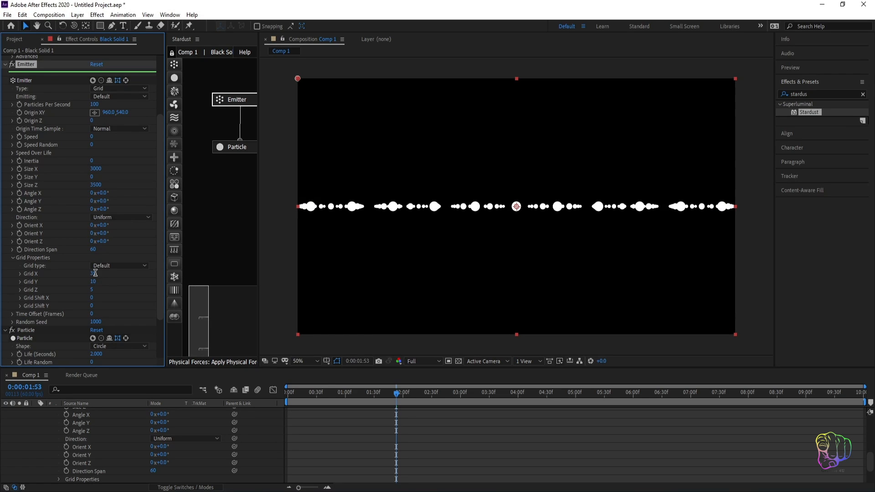
left_click(96, 273)
key("Tab")
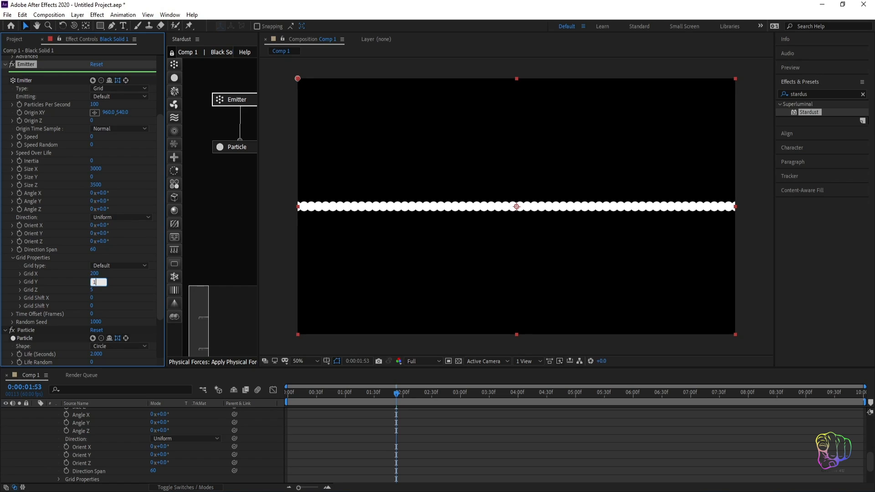
left_click(92, 290)
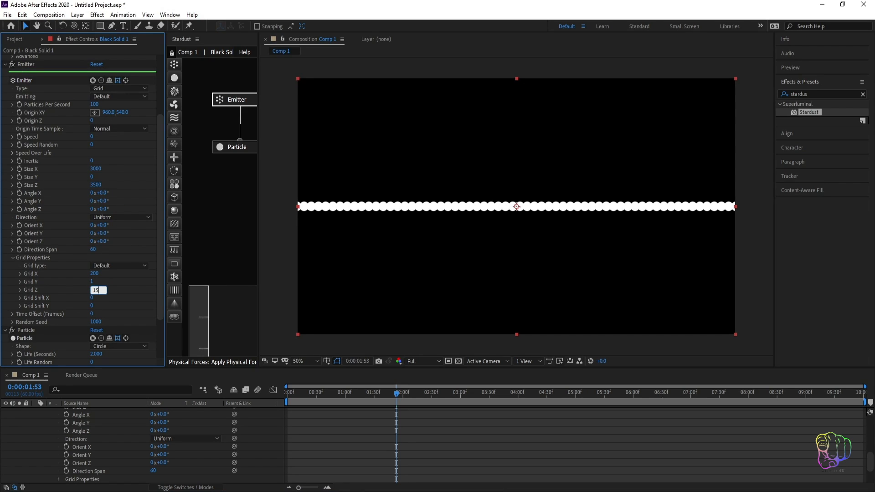
type("50")
key("Return")
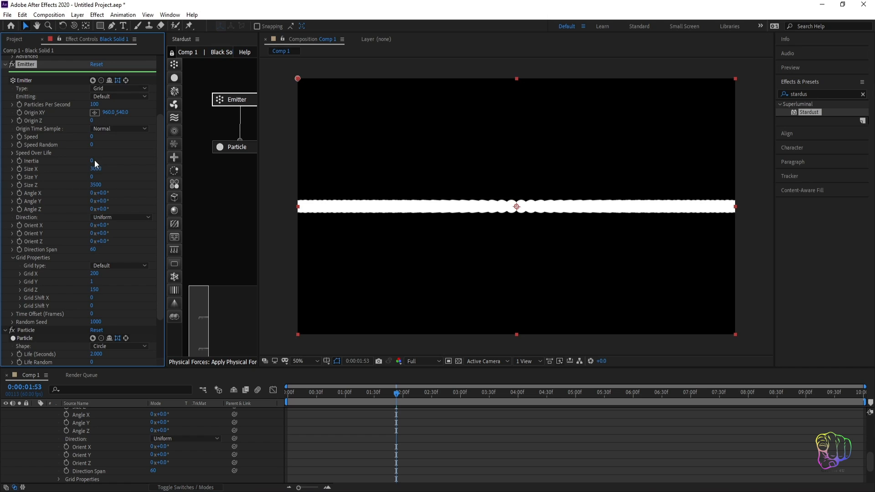
Add a new camera layer to the composition and collapse the Black Solid 1 layer's properties.
left_click(77, 15)
mouse_move(89, 26)
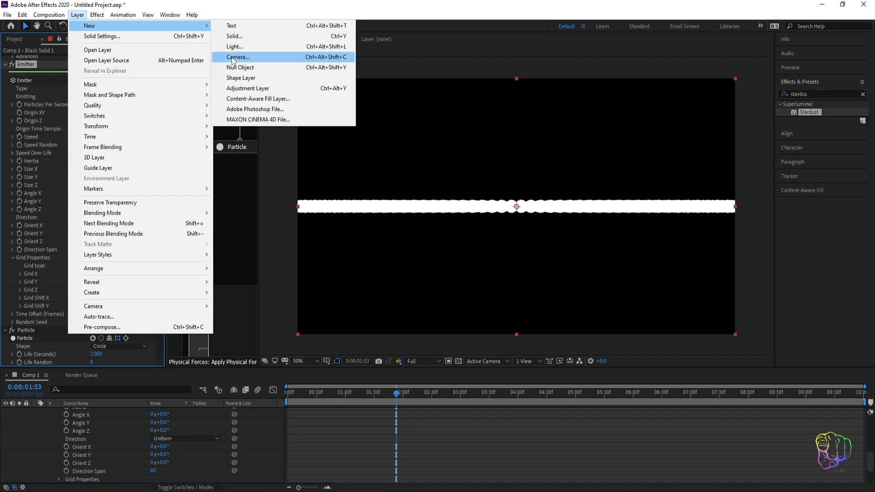
left_click(233, 58)
left_click(528, 353)
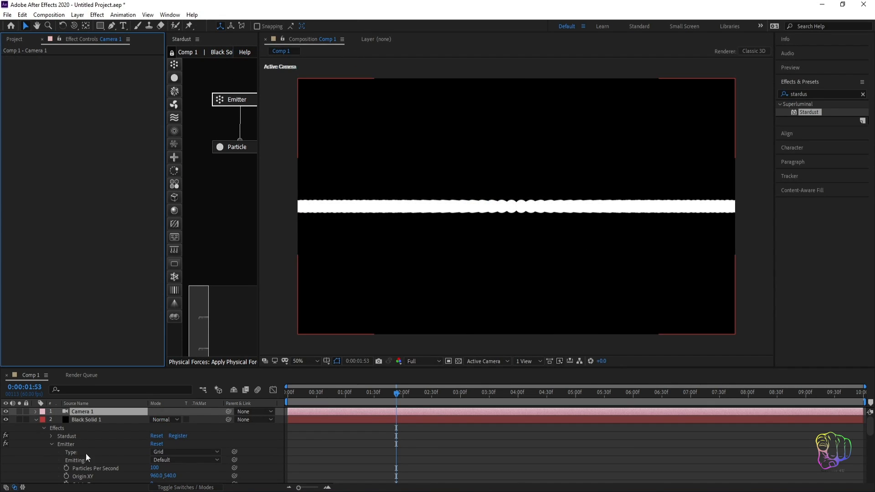
left_click(38, 420)
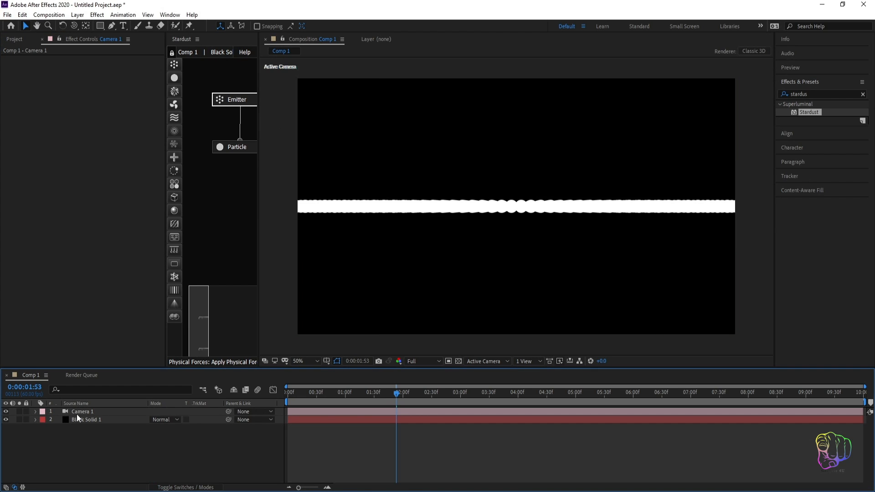
Raise the camera with the Track XY Camera tool so the particle grid spreads out like a floor across the lower half of the frame.
left_click(74, 25)
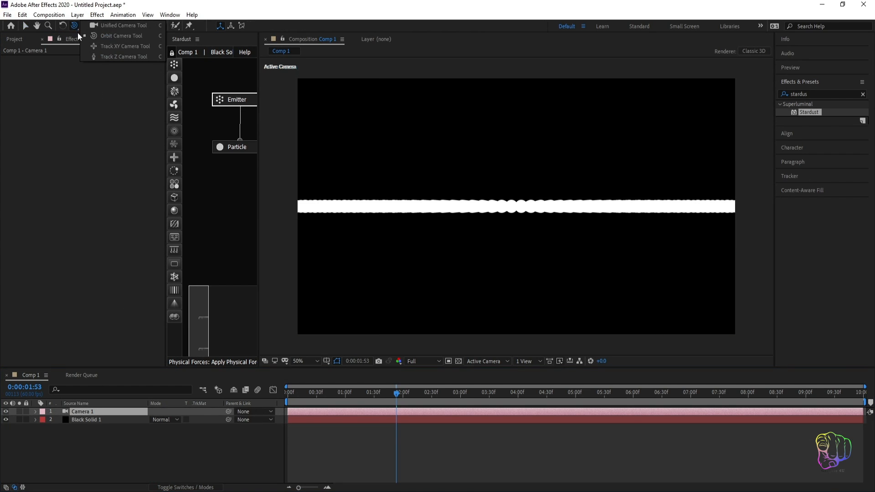
left_click(130, 51)
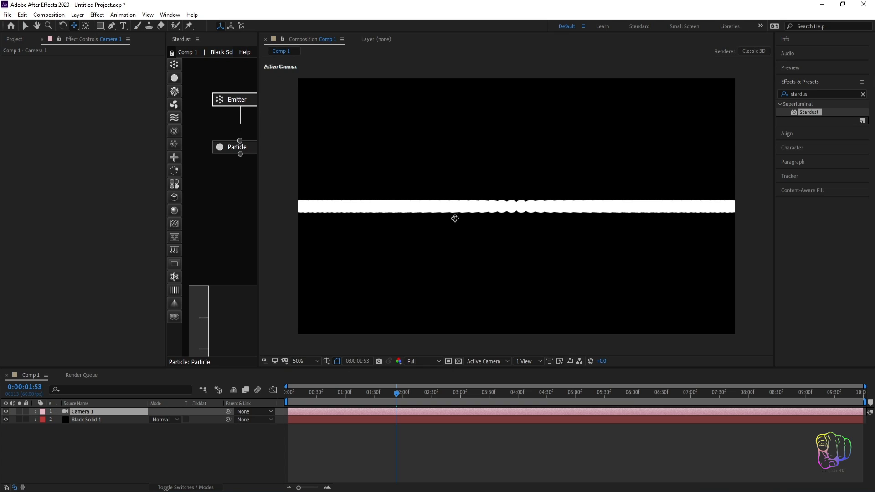
left_click_drag(501, 217, 500, 249)
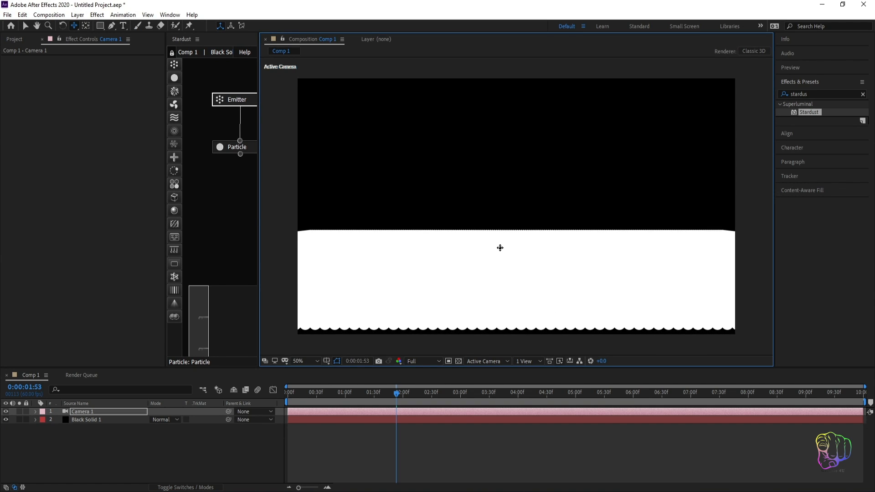
Set the particle size to 2 pixels in the Particle node of the Black Solid 1 layer.
left_click(119, 420)
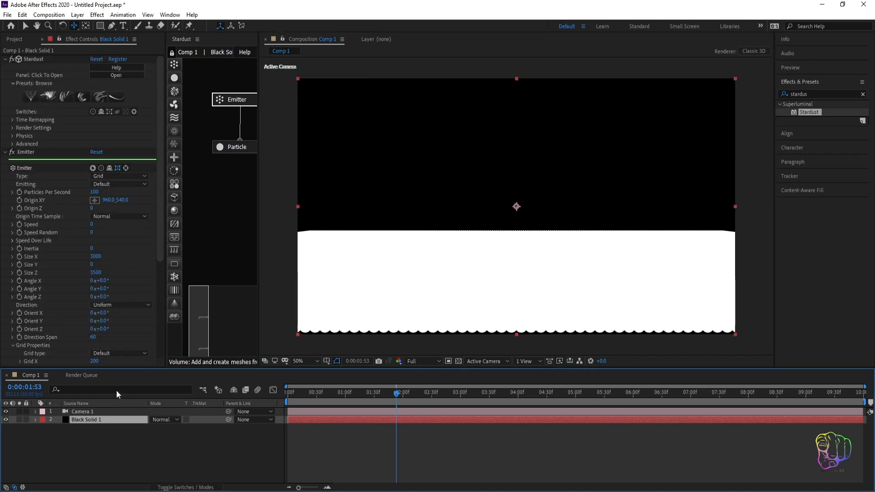
left_click(217, 151)
left_click_drag(160, 166, 163, 244)
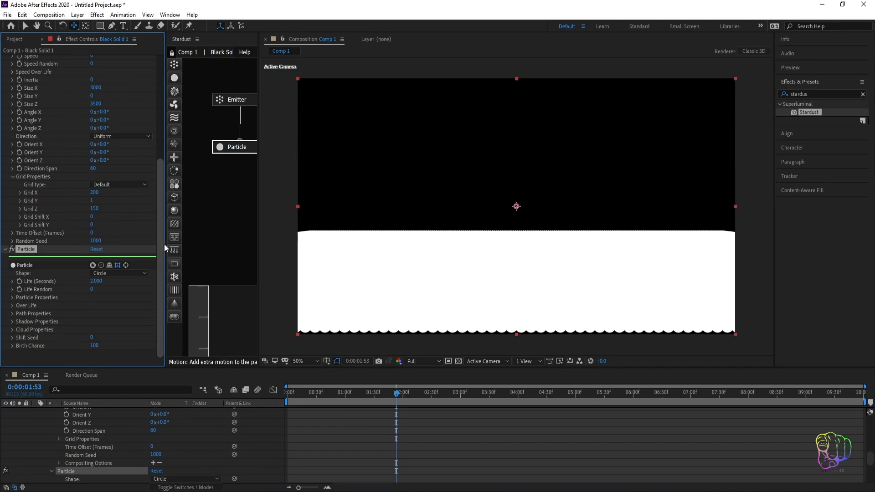
left_click(11, 298)
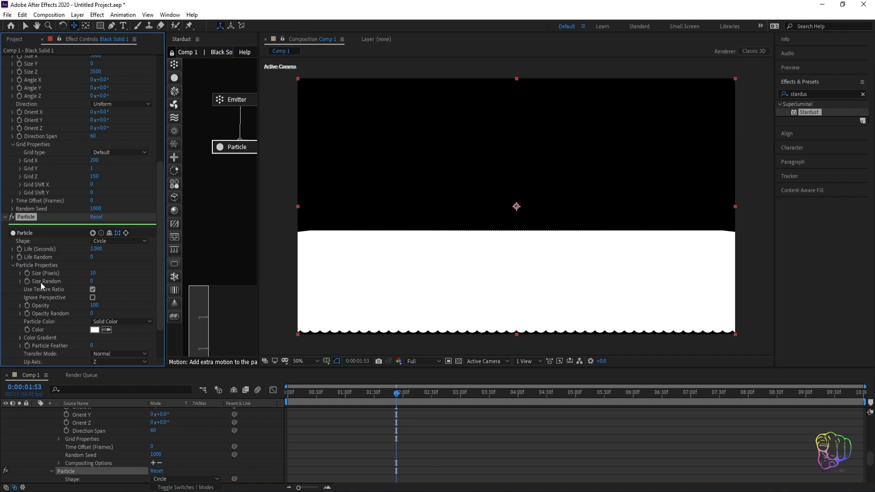
left_click(93, 274)
type("2")
key("Return")
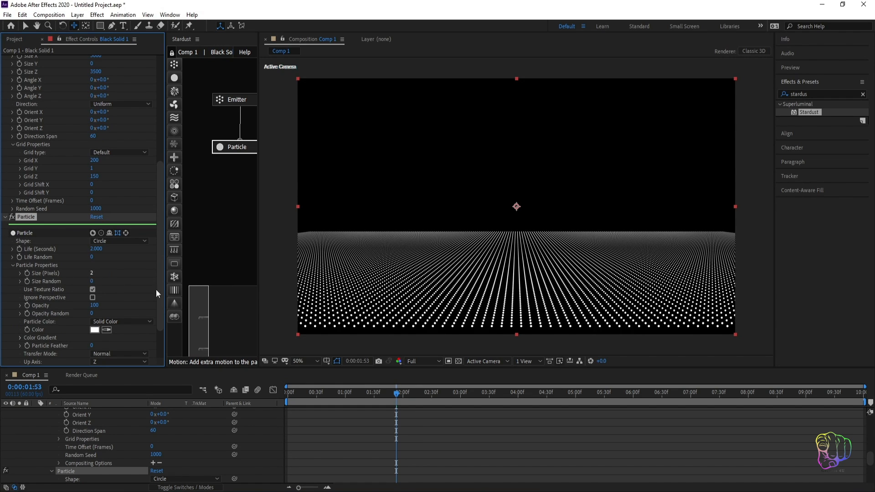
Move the camera slightly closer to the particle grid with Track Z and fine-tune its height with Track XY.
left_click(75, 30)
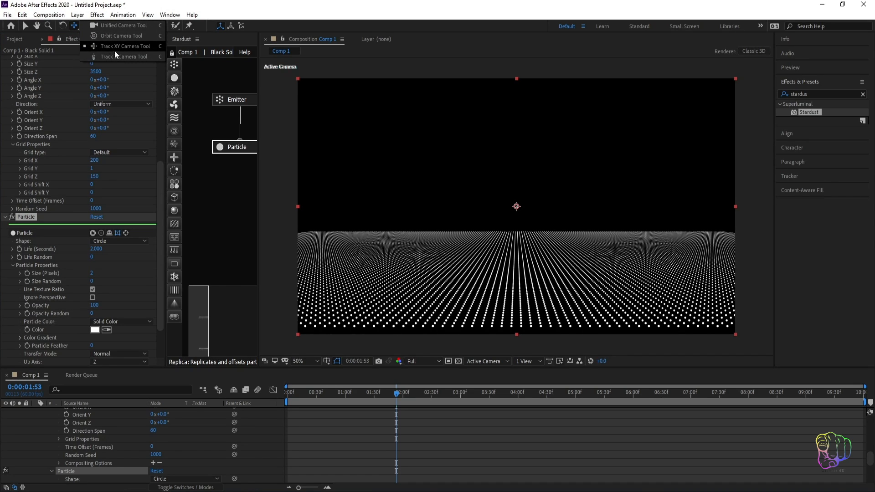
left_click(114, 51)
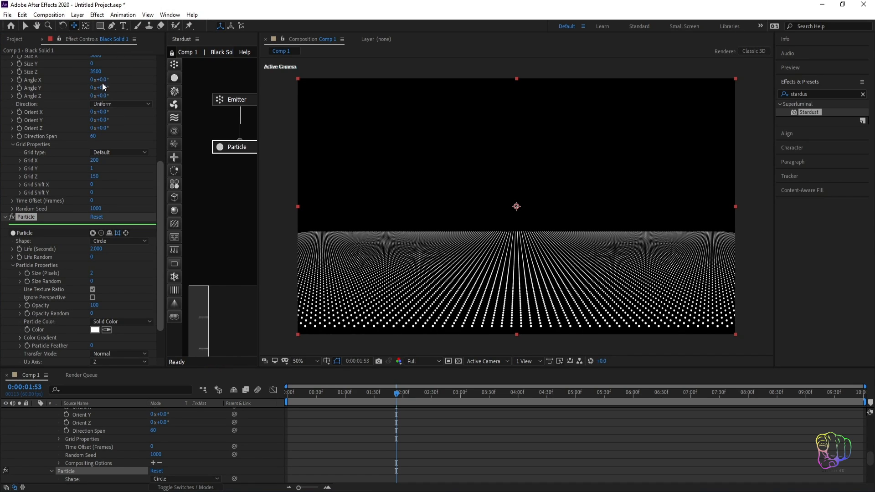
left_click(74, 25)
left_click(109, 57)
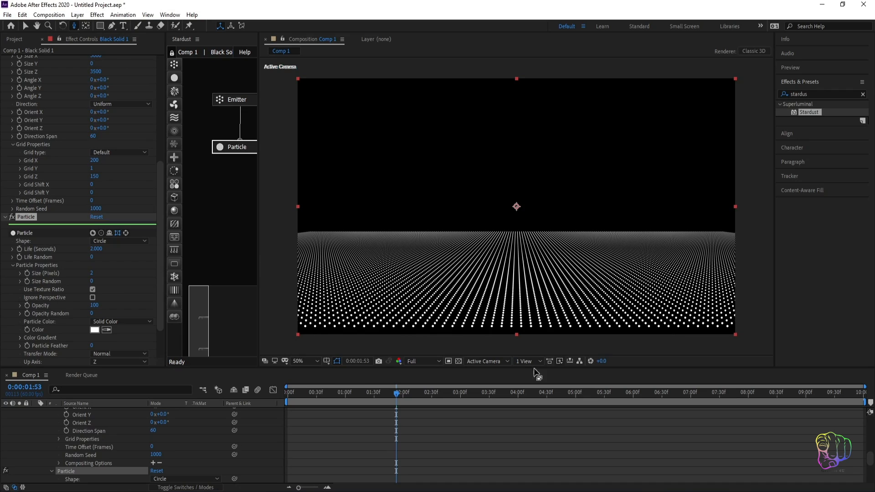
left_click(519, 307)
left_click_drag(518, 303, 518, 300)
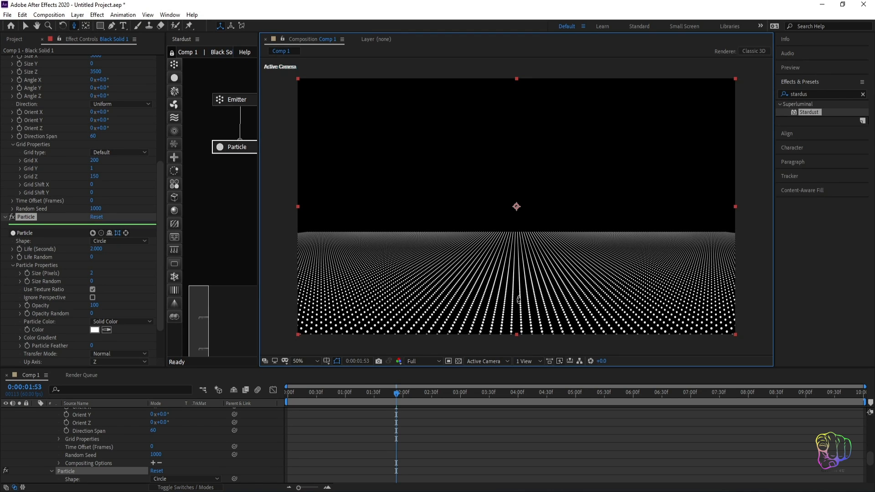
left_click(78, 28)
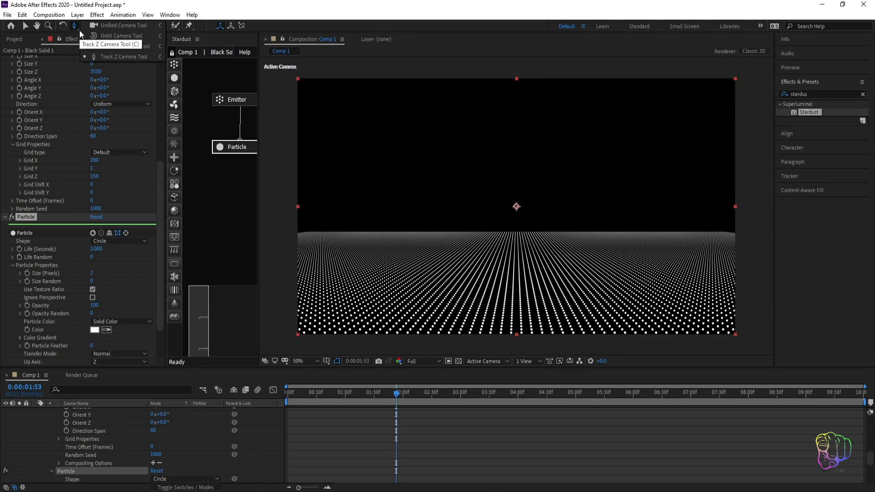
left_click(99, 46)
left_click_drag(459, 289, 460, 286)
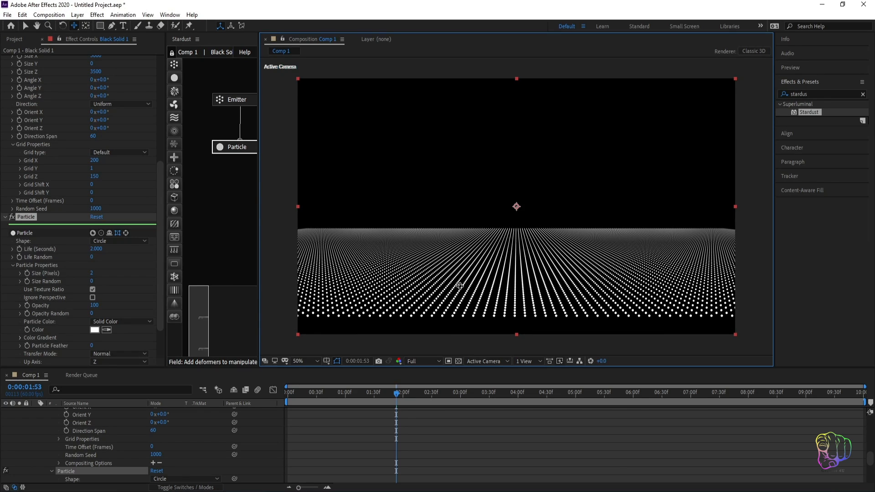
Set the particle life to 10 seconds.
left_click(96, 249)
type("10")
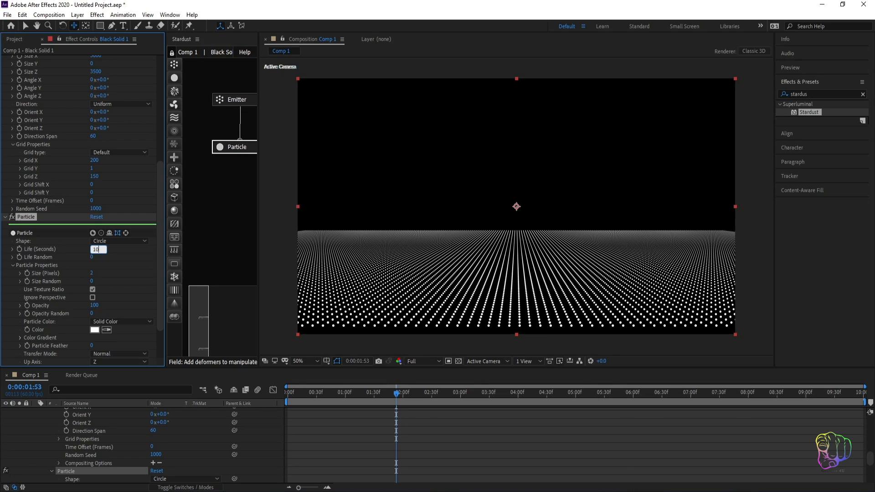
key("Return")
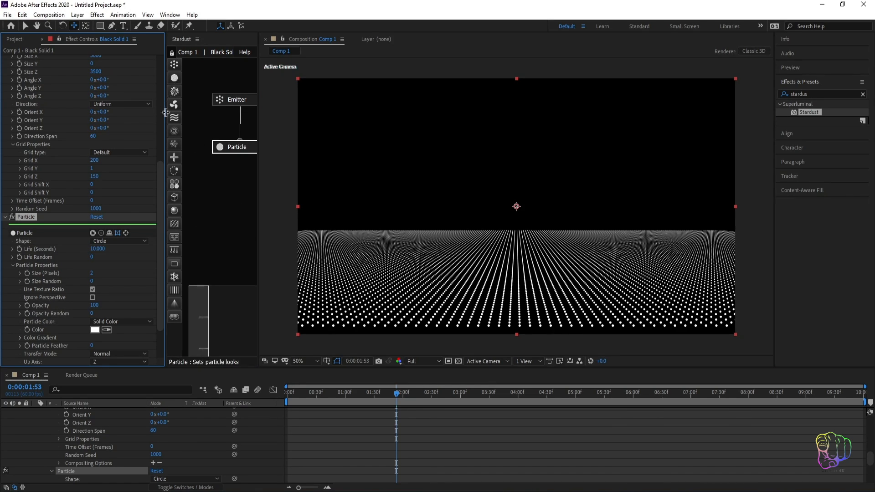
Add a Turbulence node connected to the Particle node and place it just below that node.
left_click_drag(175, 118, 237, 159)
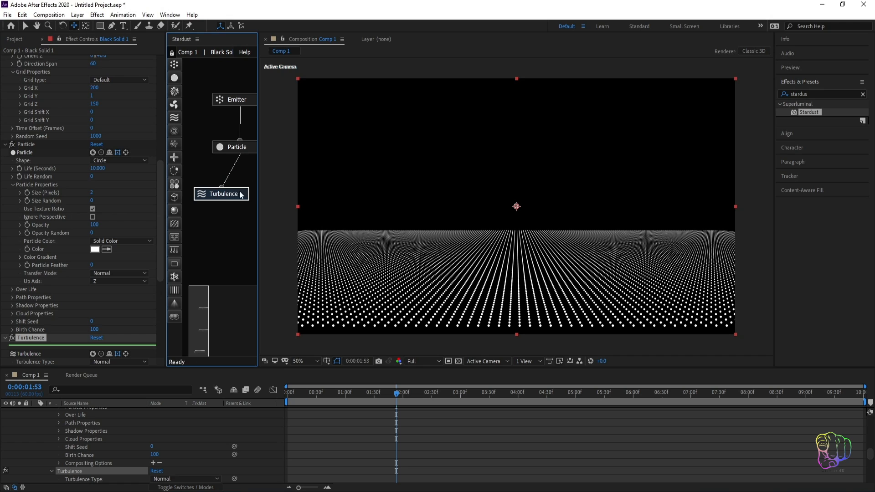
left_click_drag(228, 195, 233, 198)
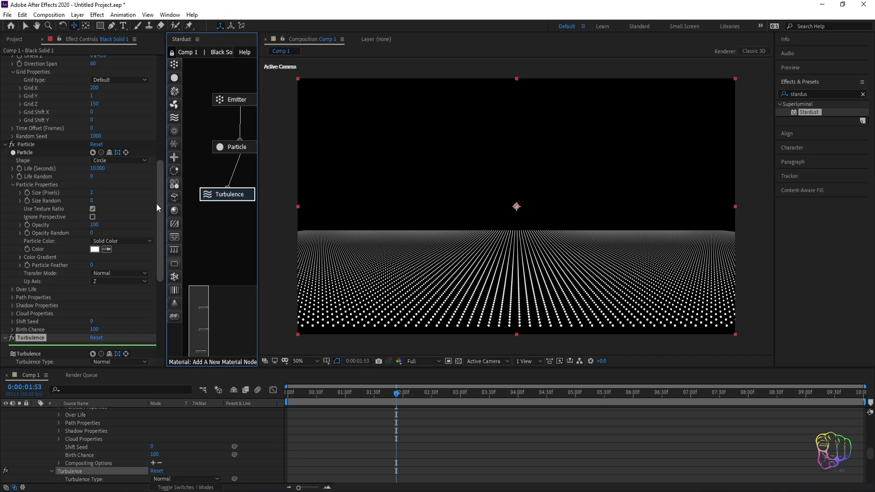
Set the Turbulence node's position offset to 200 and its noise scale to 1230, and check the waves on another frame.
left_click_drag(162, 201, 168, 260)
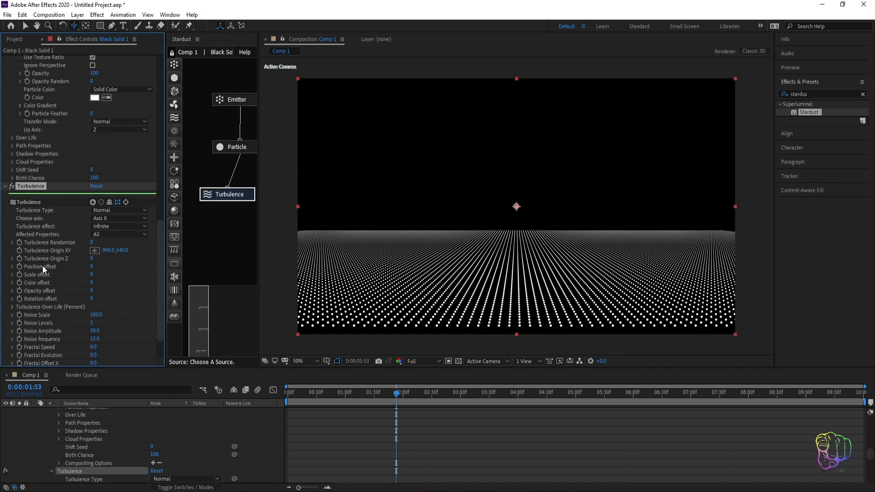
left_click_drag(91, 267, 104, 268)
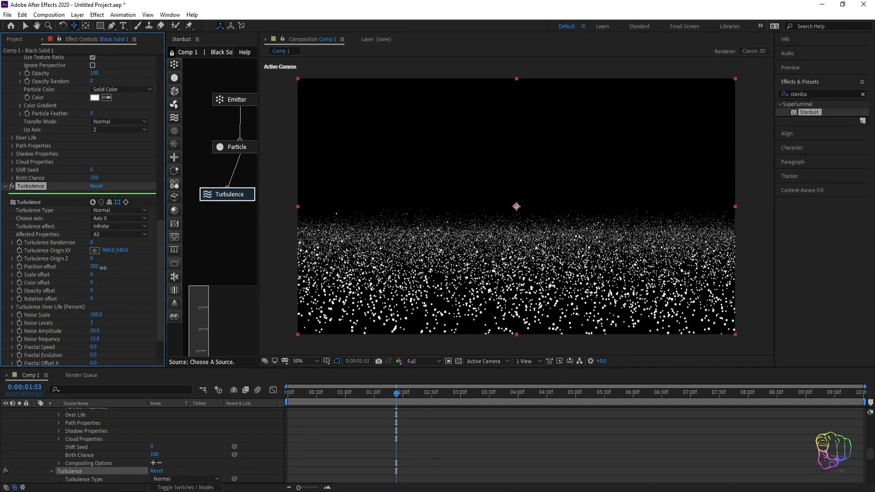
left_click(94, 315)
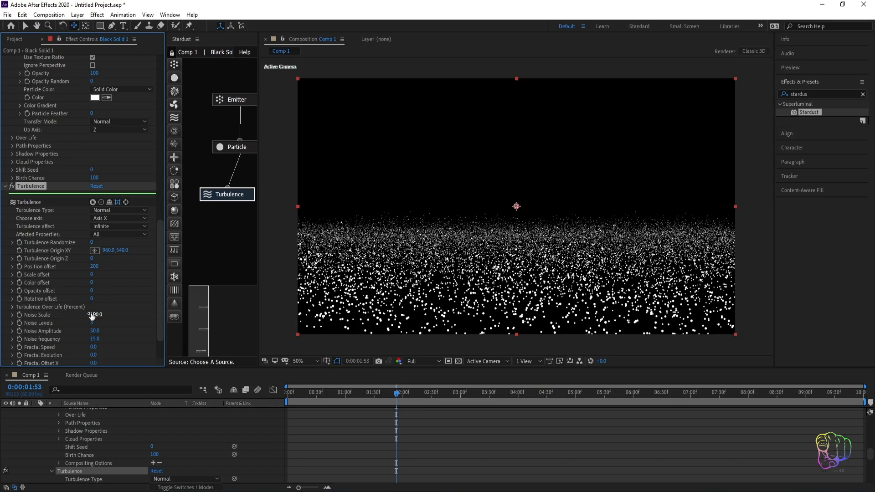
type("550")
key("Return")
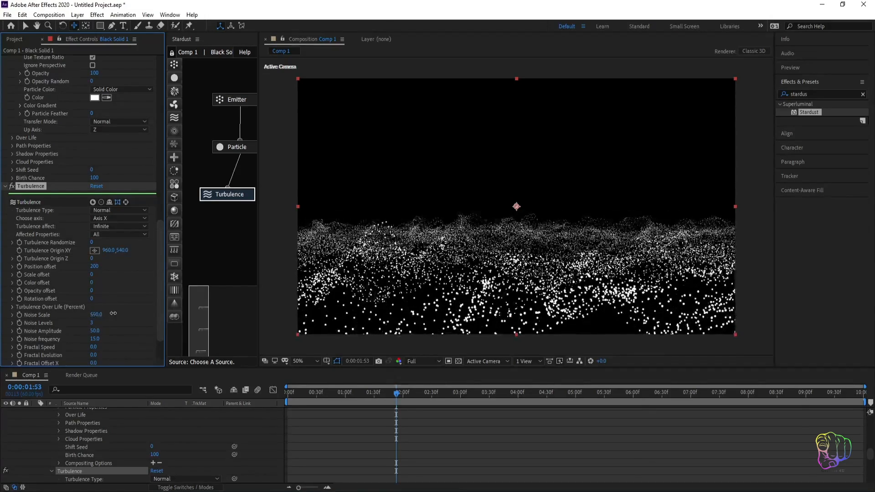
left_click_drag(113, 313, 143, 314)
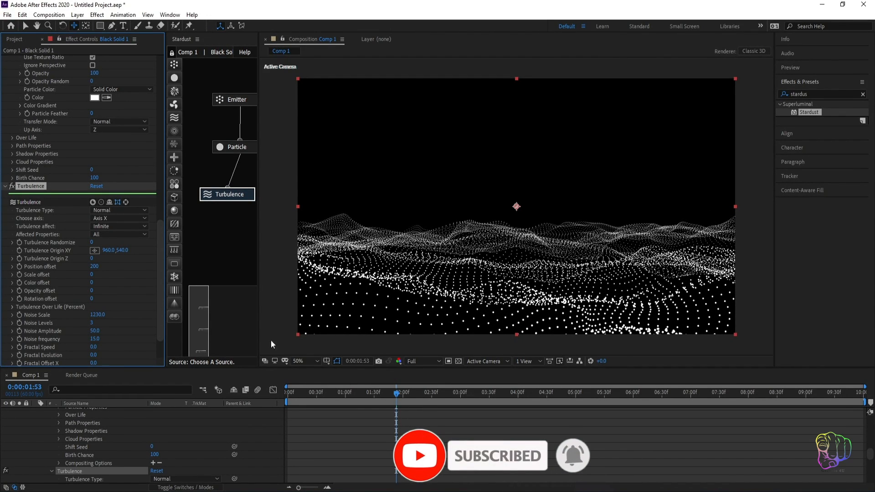
left_click_drag(396, 393, 406, 392)
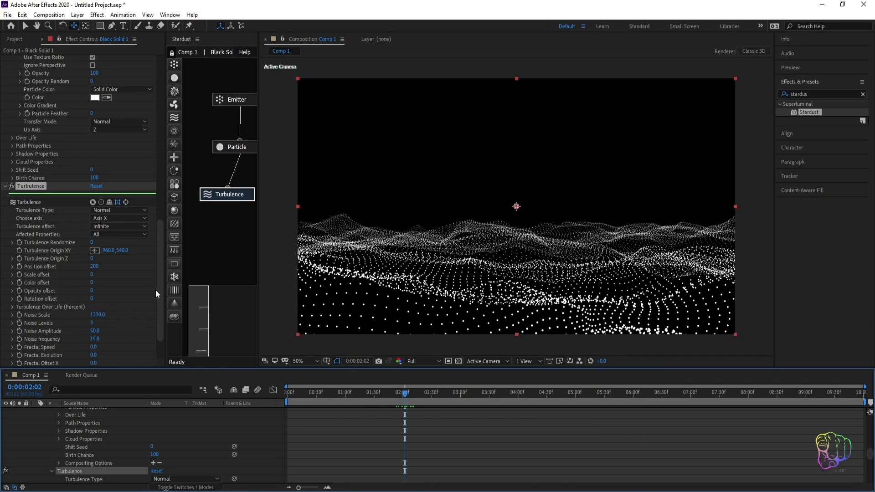
Set the turbulence noise levels to 2 and check the particle surface on a nearby frame.
left_click_drag(161, 280, 161, 290)
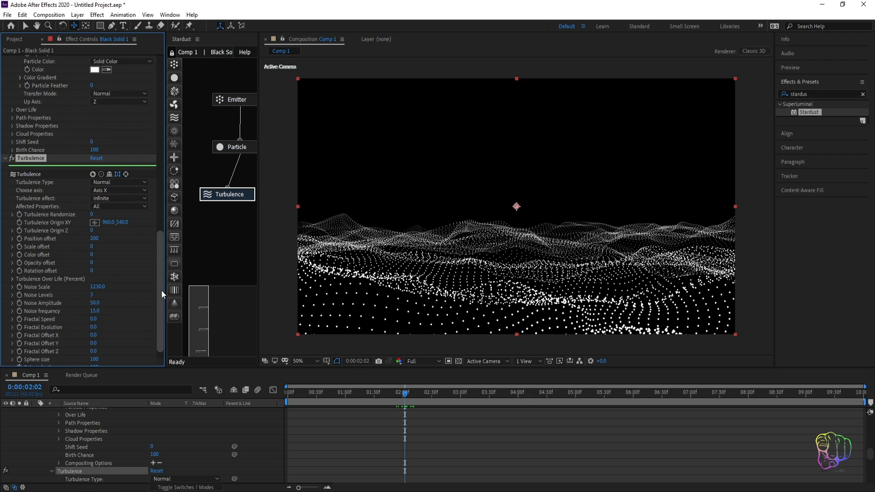
left_click(92, 295)
key("Return")
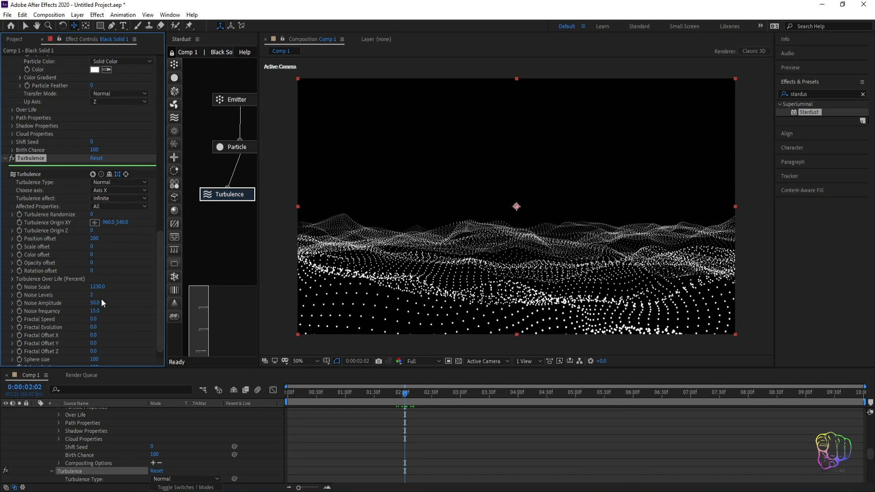
left_click_drag(408, 396, 407, 396)
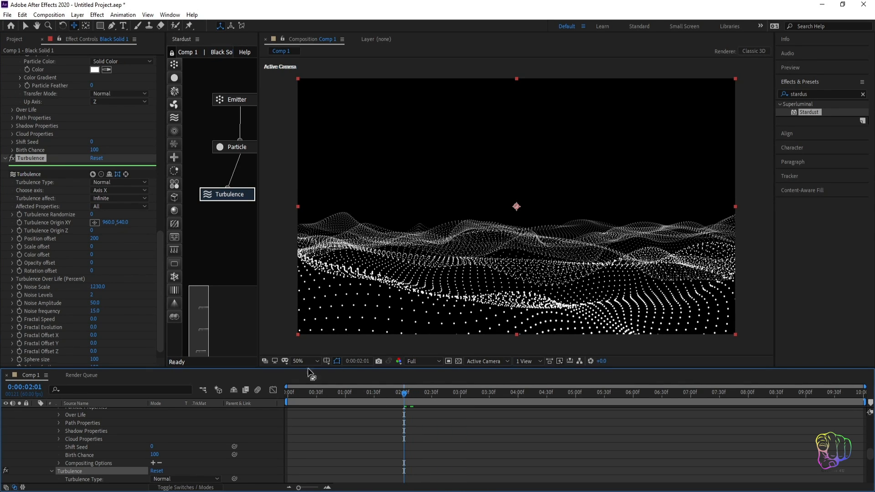
Set the Emitter node's speed to 4 and preview the particle motion.
left_click(225, 102)
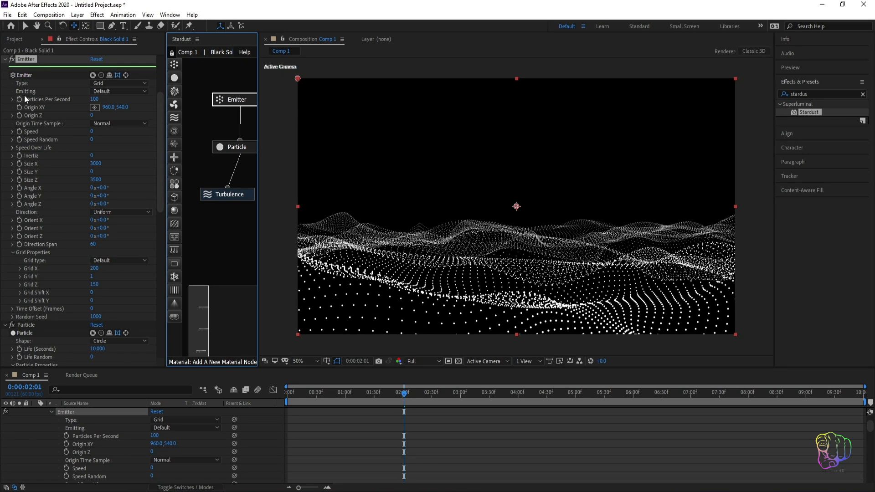
left_click(91, 132)
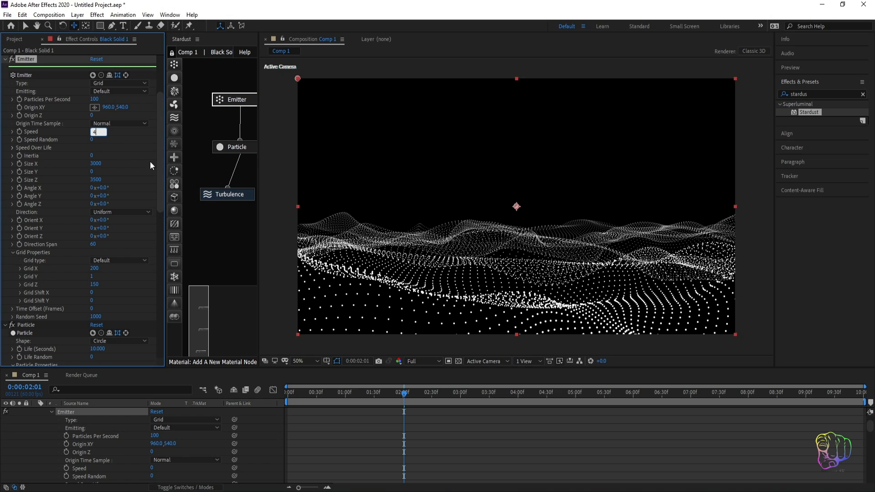
key("Return")
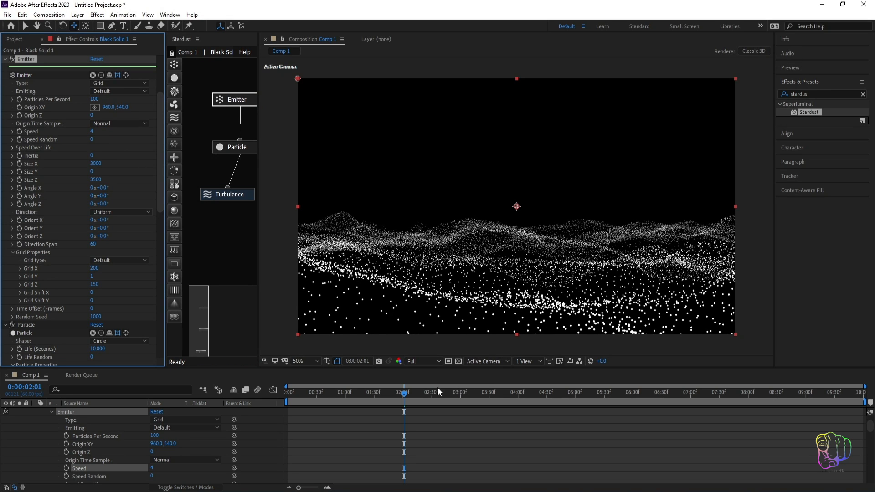
key("space")
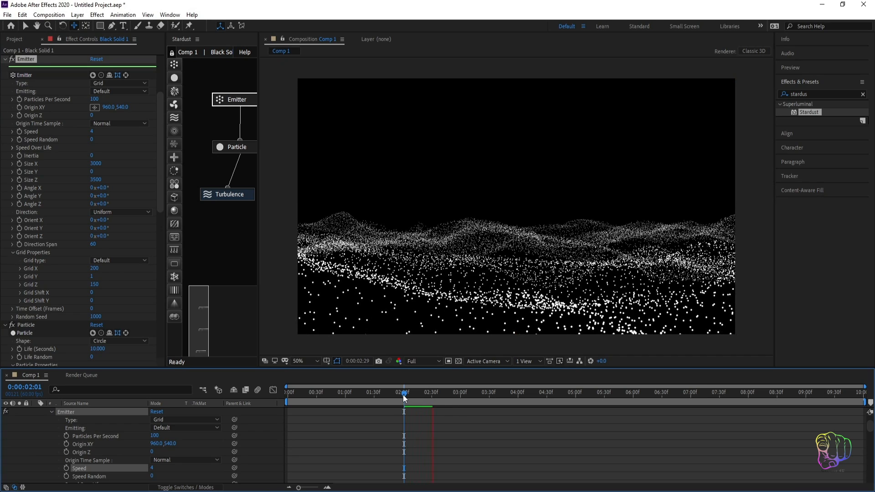
key("space")
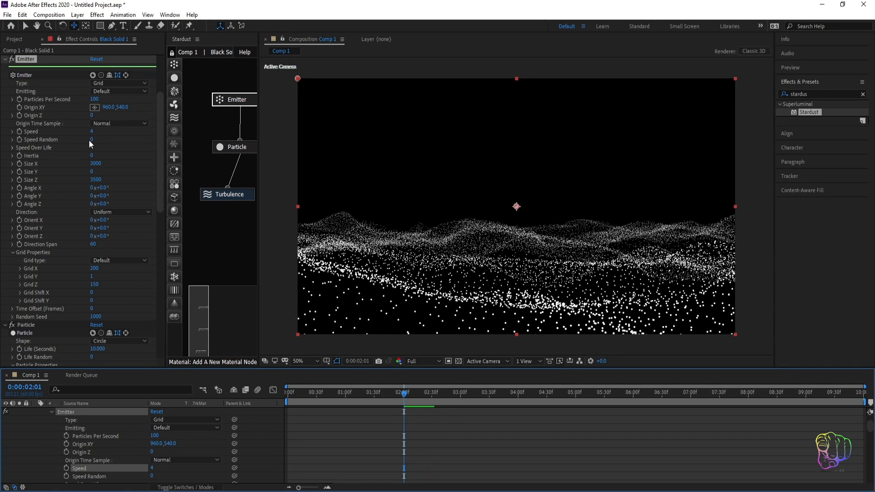
Set the emitter's Speed Random to 20, make its Speed Over Life curve drop to 58 at life 1, and preview the animation.
left_click_drag(91, 139, 100, 140)
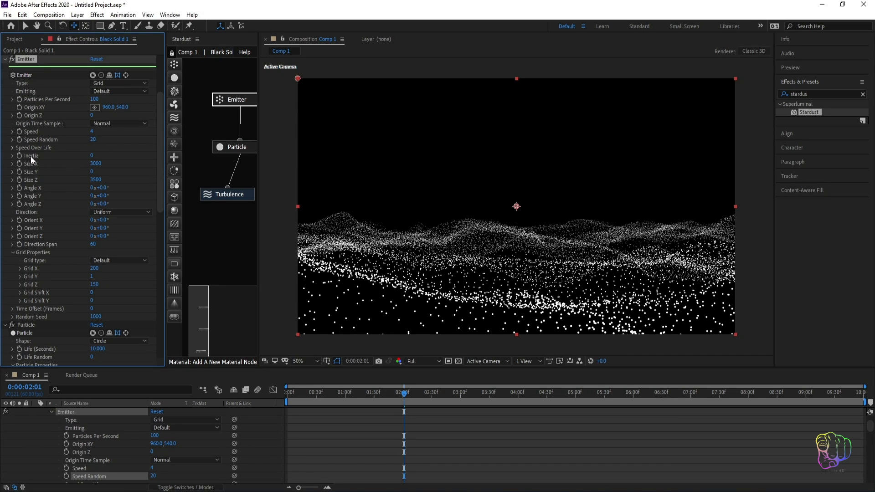
left_click(12, 148)
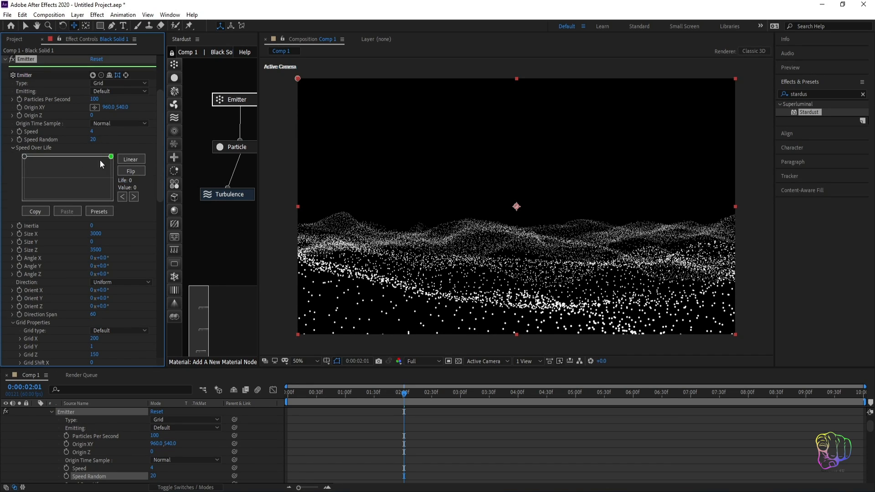
left_click_drag(36, 157, 25, 173)
key("space")
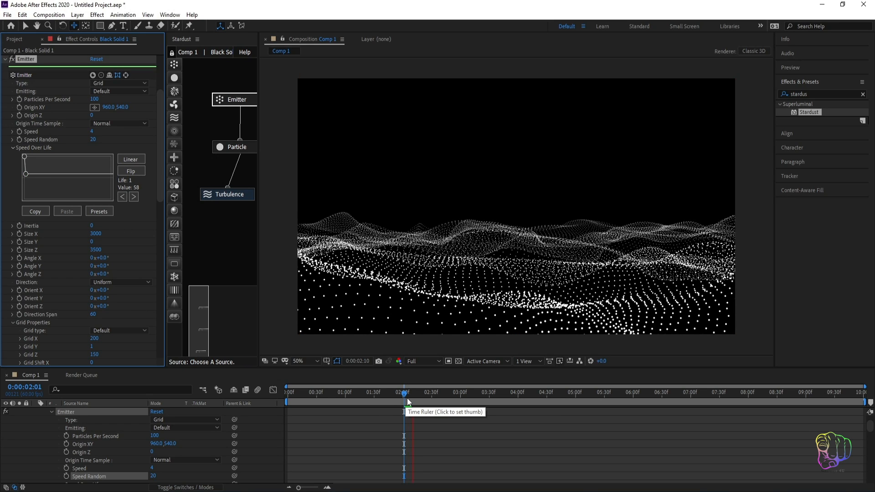
left_click(401, 394)
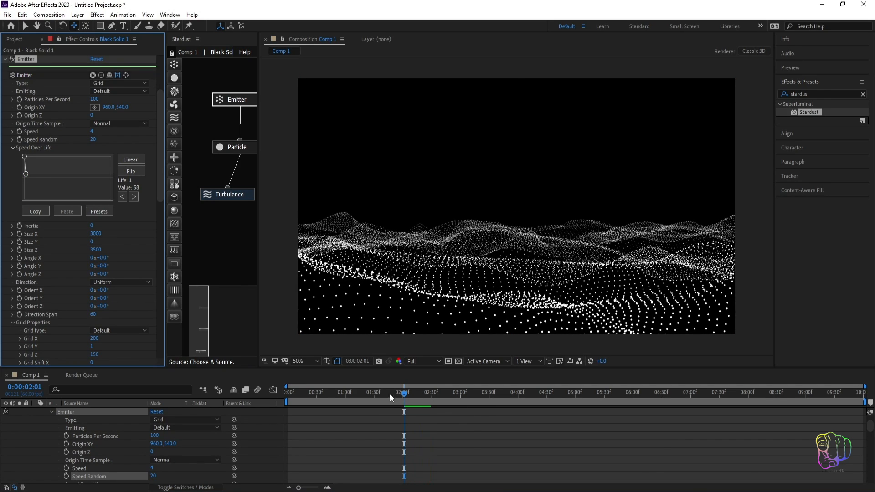
Set the Turbulence node's fractal speed to 1.5 and preview the wave movement.
left_click(234, 196)
left_click_drag(157, 179, 157, 248)
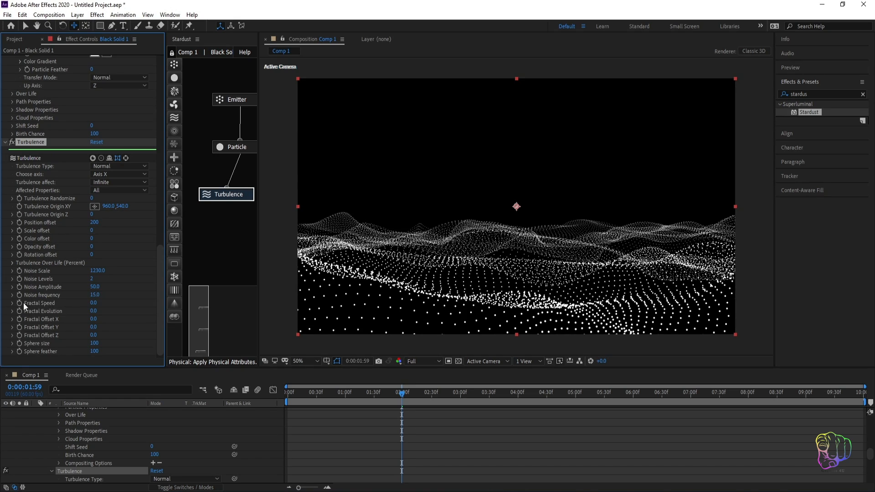
left_click_drag(98, 306, 100, 306)
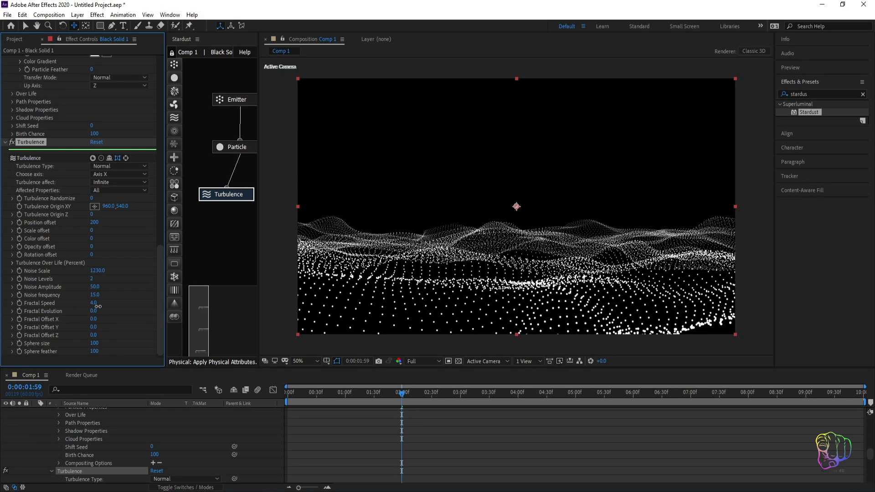
left_click(97, 305)
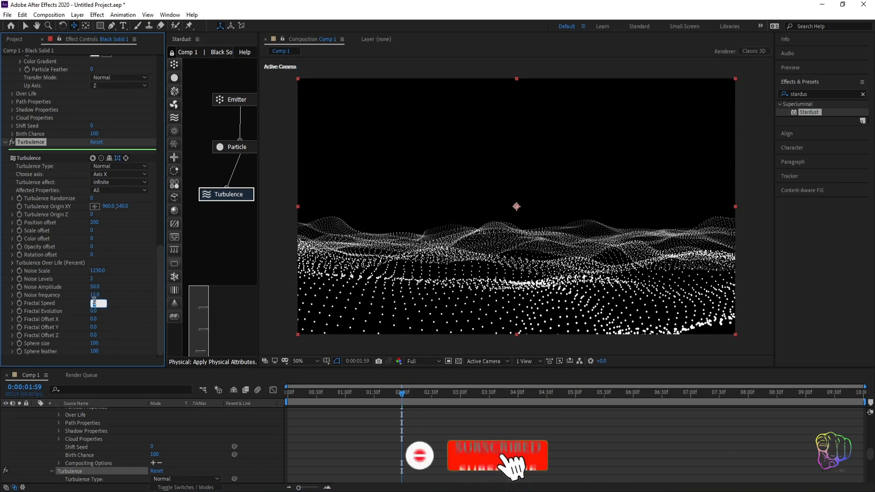
type("1.5")
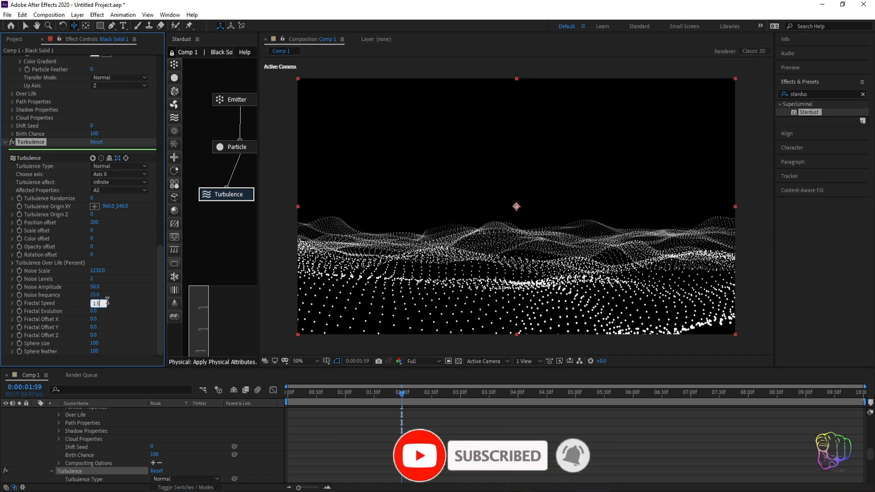
key("Return")
key("space")
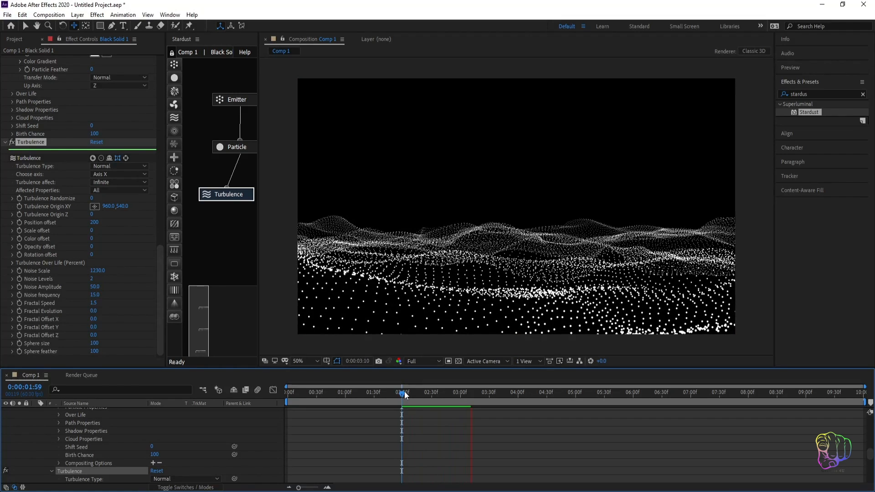
key("space")
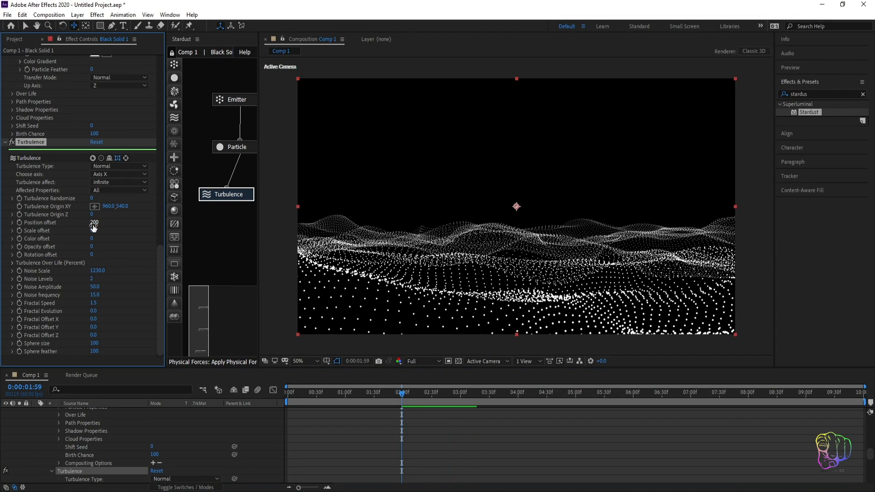
Raise the turbulence position offset to 300 and preview the taller waves.
left_click_drag(94, 224, 99, 226)
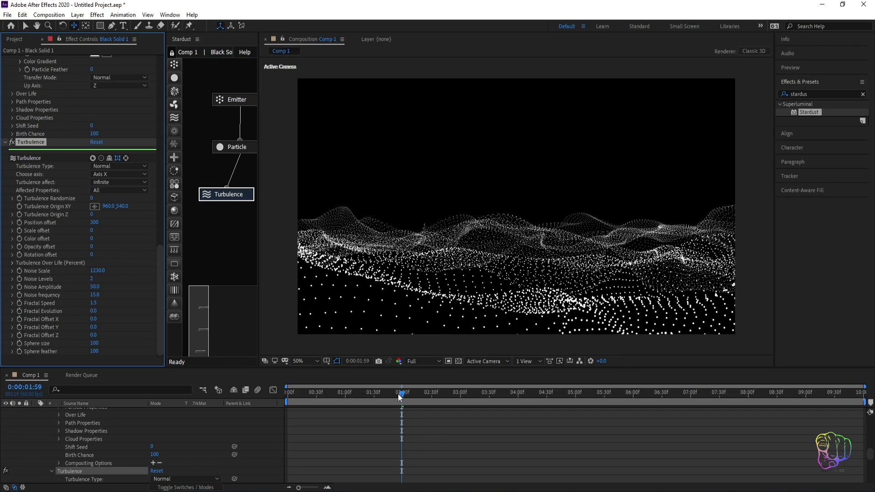
key("space")
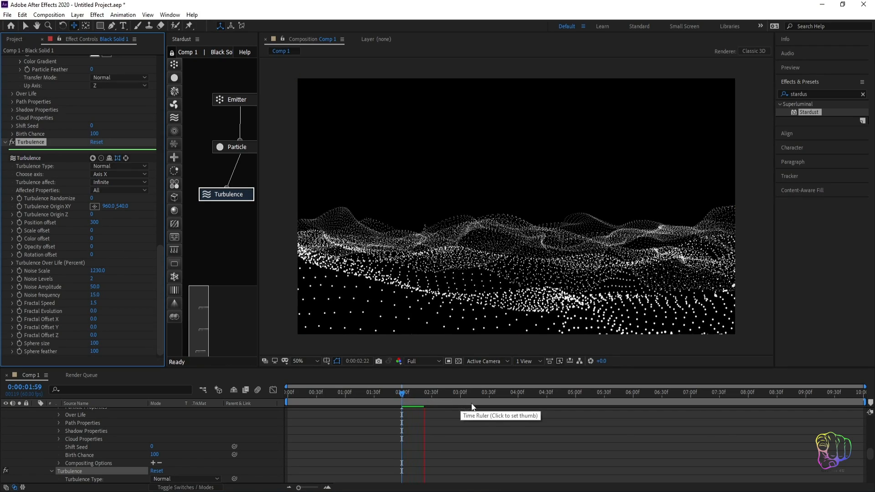
left_click(401, 390)
key("space")
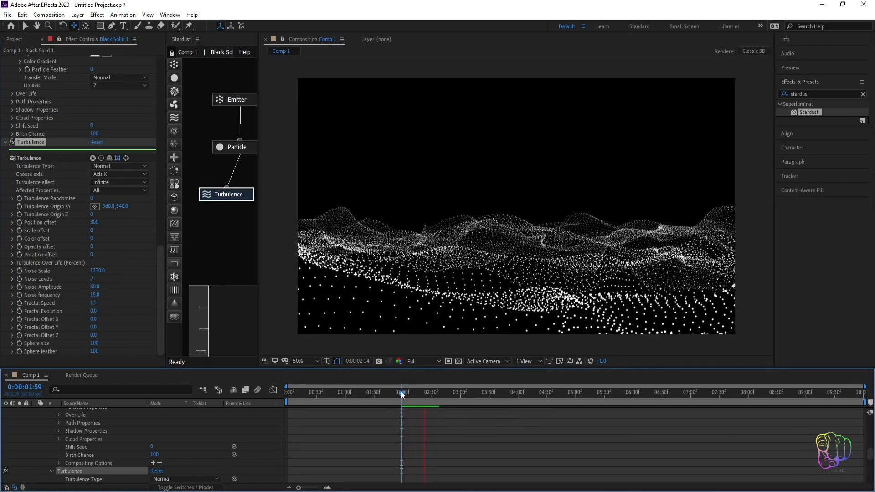
key("space")
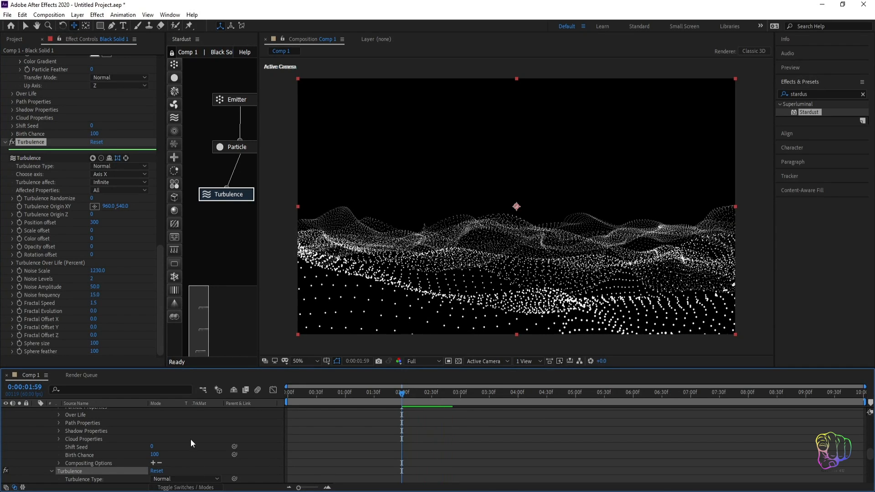
Collapse the Black Solid 1 layer's properties in the timeline and select the Camera 1 layer.
scroll(95, 444, "up", 15)
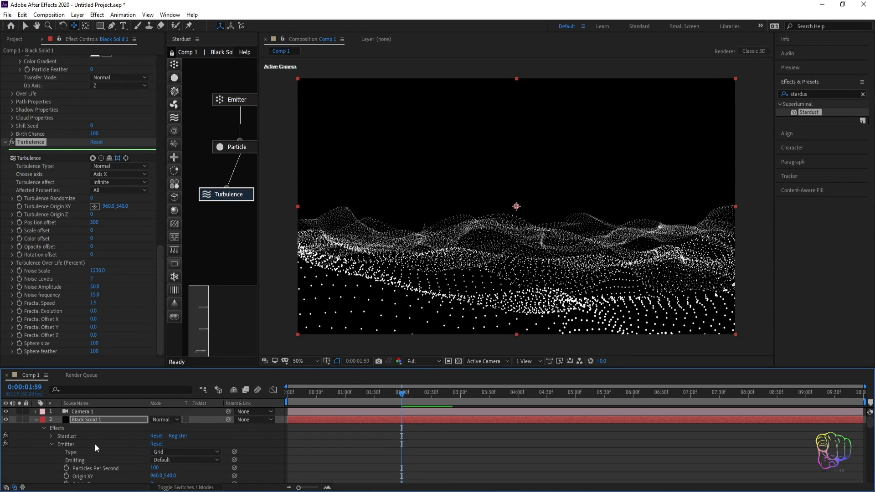
left_click(36, 419)
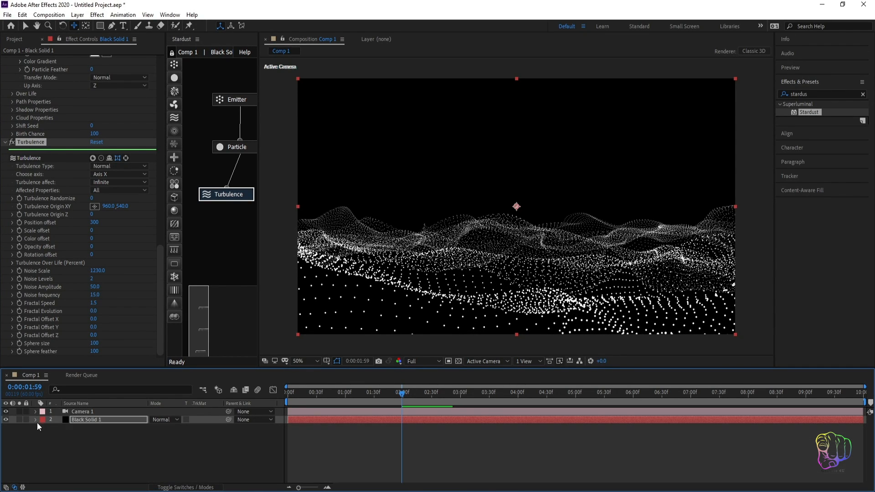
left_click(93, 418)
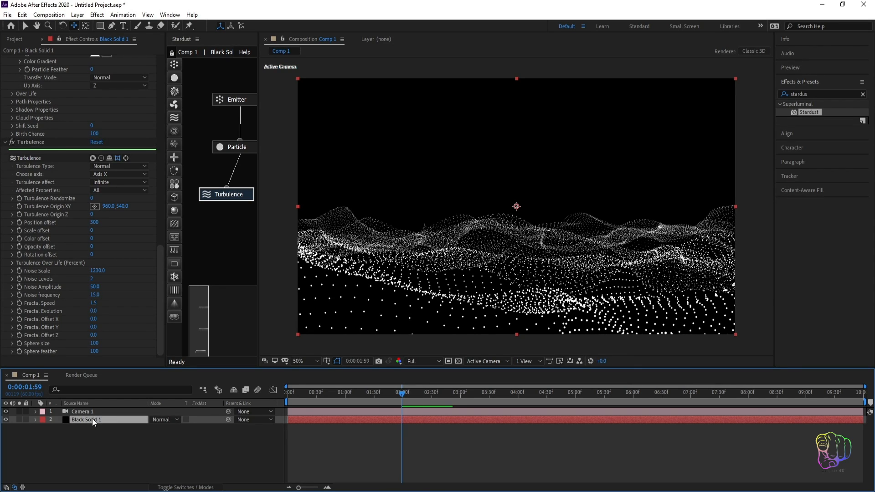
left_click(85, 412)
Show the composition in two horizontal views, with the whole camera framed in the Top view and the Camera 1 layer selected.
left_click(524, 361)
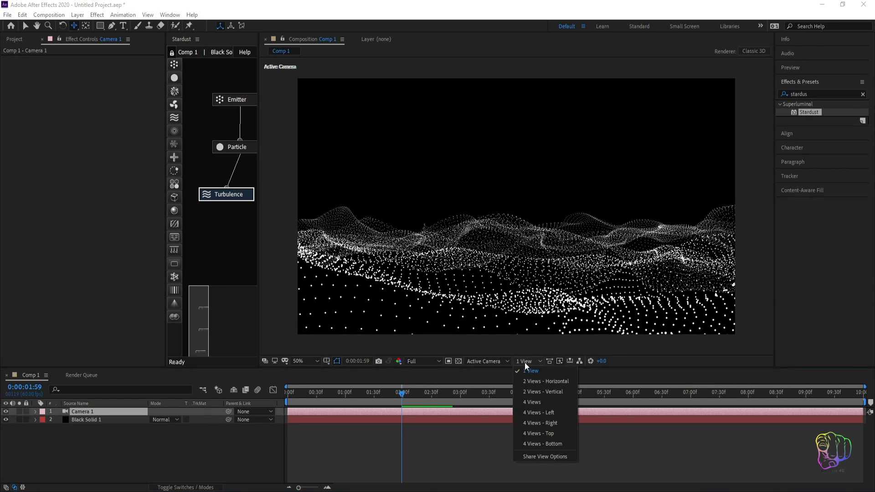
left_click(538, 378)
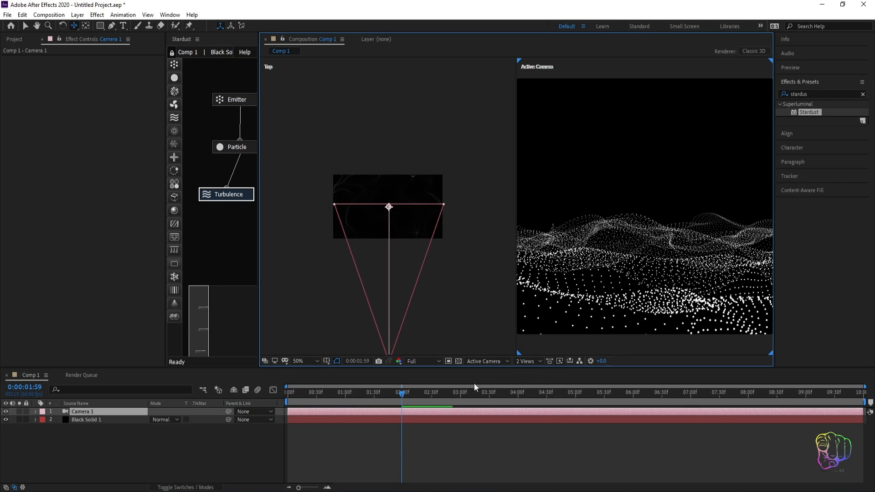
key("space")
left_click_drag(400, 306, 398, 278)
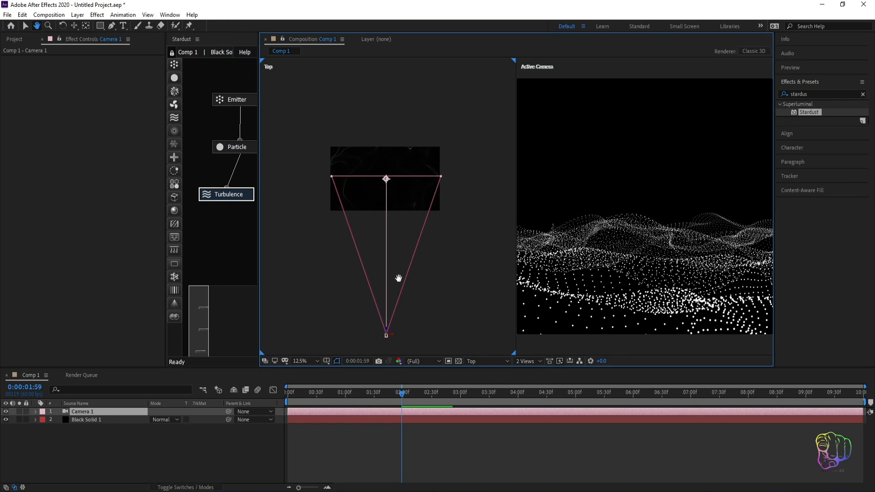
left_click(79, 411)
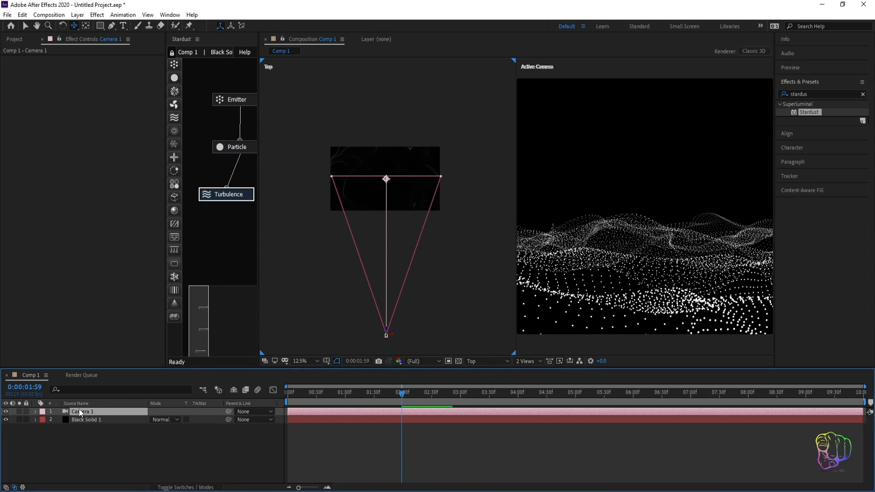
Keyframe Camera 1's Position at 0:00:00:00 and, at 0:00:09:59, move the camera forward in the Top view to about -690.7 in Z.
key("p")
key("Home")
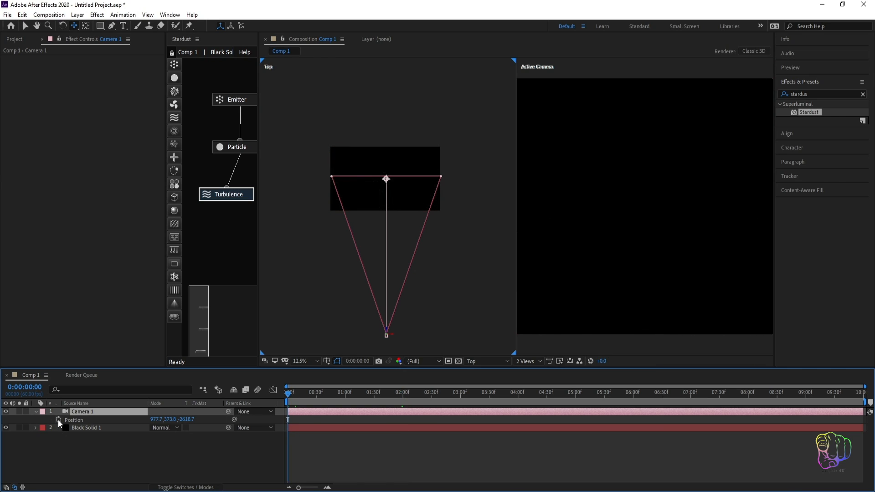
left_click(58, 419)
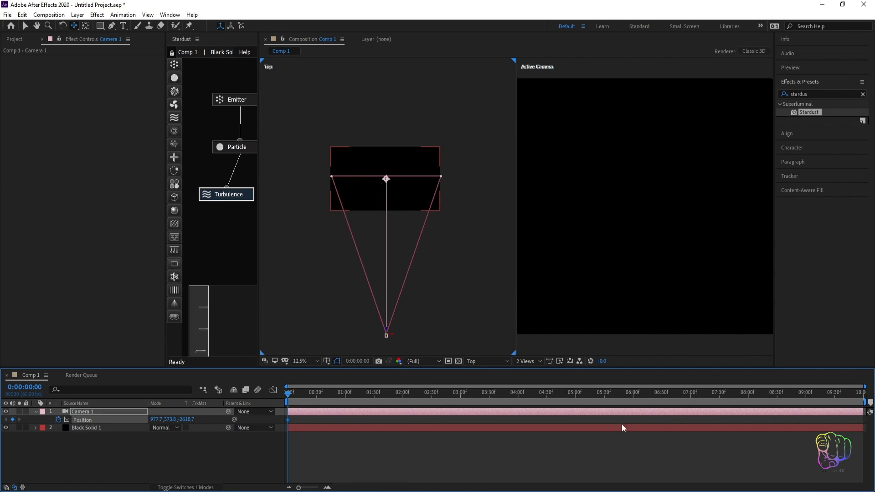
left_click(859, 393)
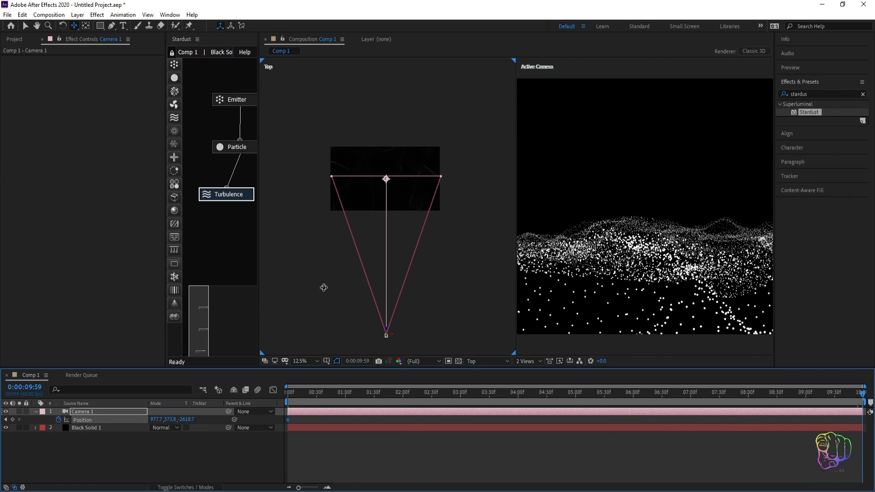
left_click(26, 26)
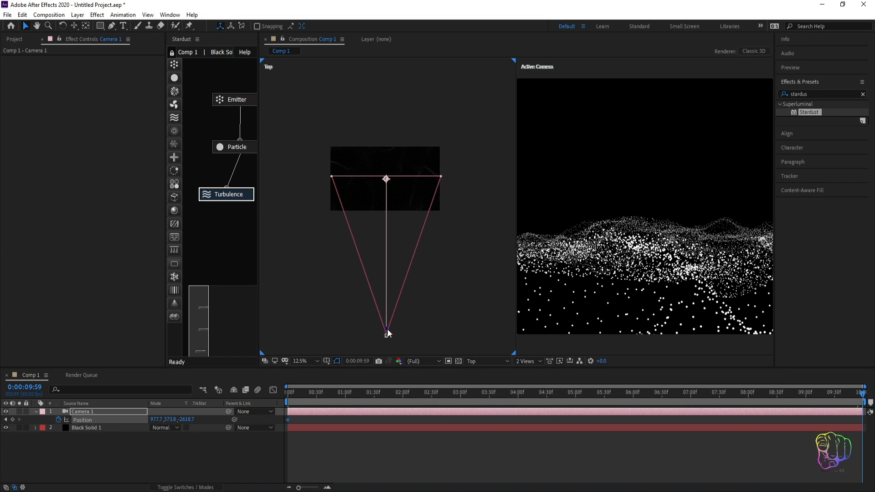
left_click_drag(387, 327, 373, 217)
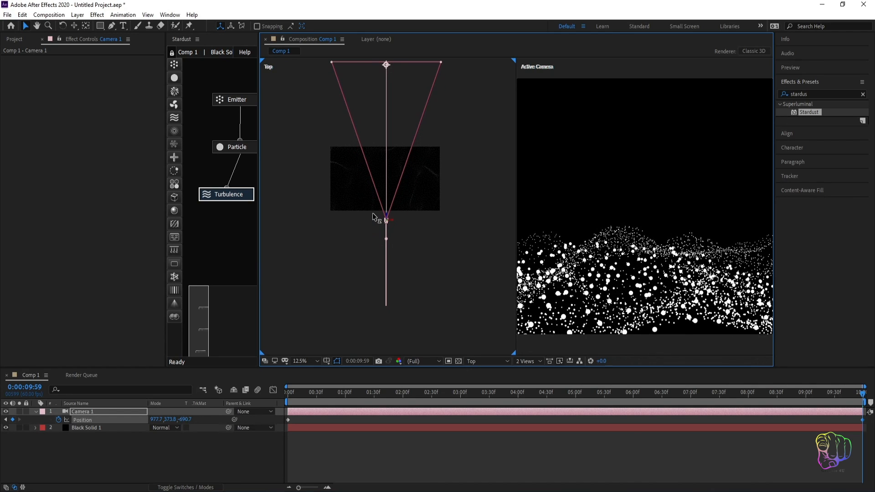
Switch the composition back to 1 View through the Active Camera and preview the camera move from about 0:00:01:18.
left_click(362, 394)
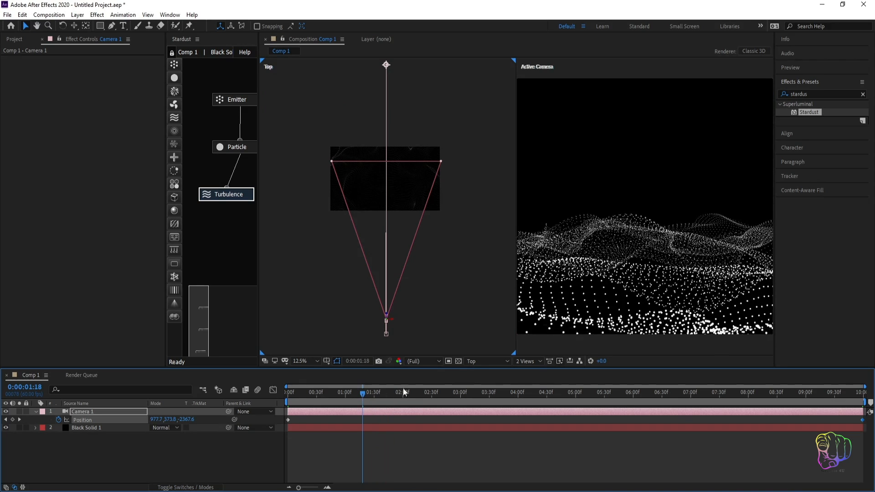
left_click(538, 362)
left_click(537, 377)
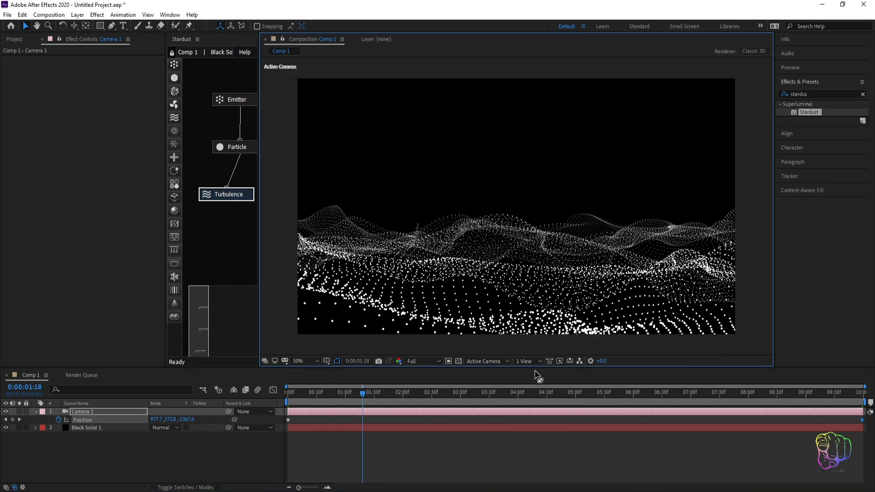
key("space")
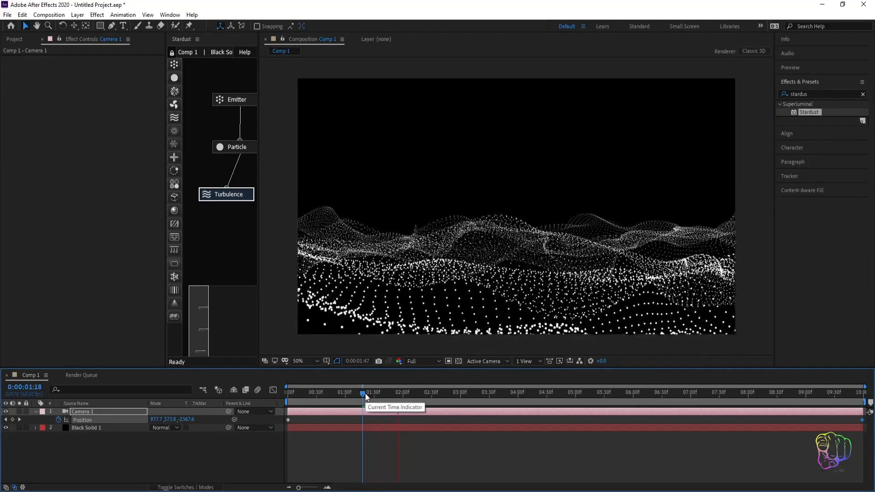
key("space")
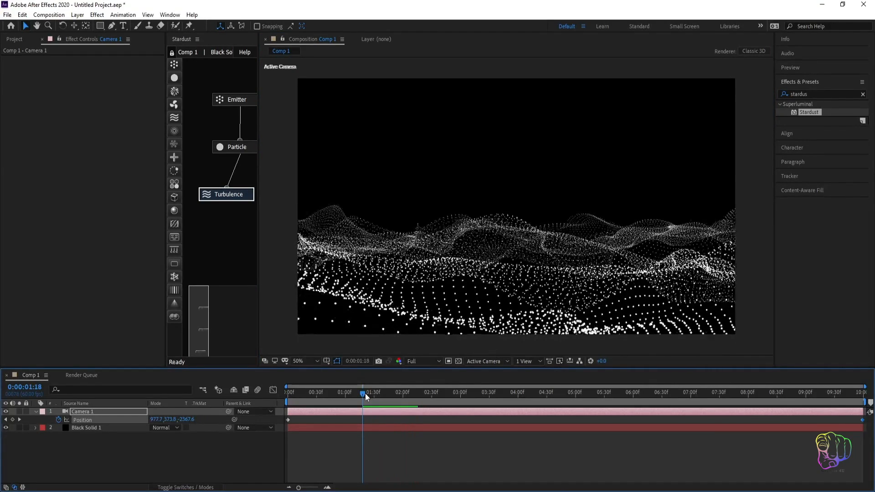
Set the Particle node's solid color to cyan 13F7FF and preview the recolored waves.
left_click(228, 146)
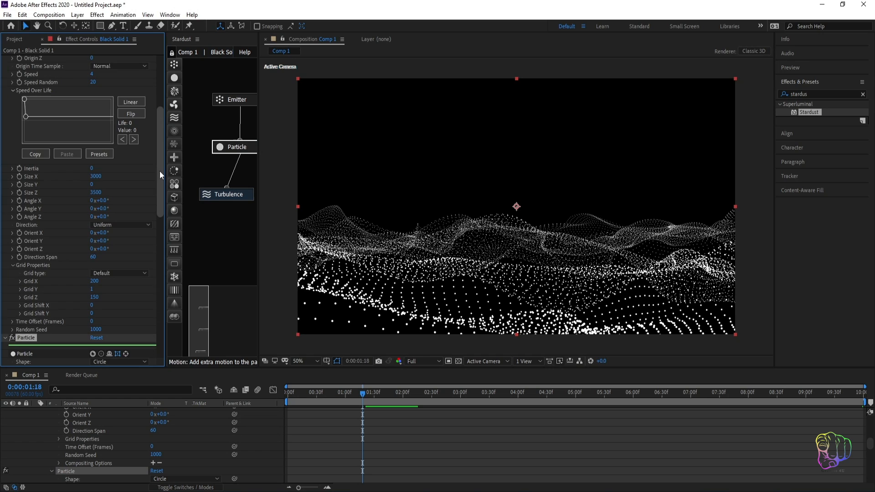
left_click_drag(160, 171, 162, 248)
left_click(95, 258)
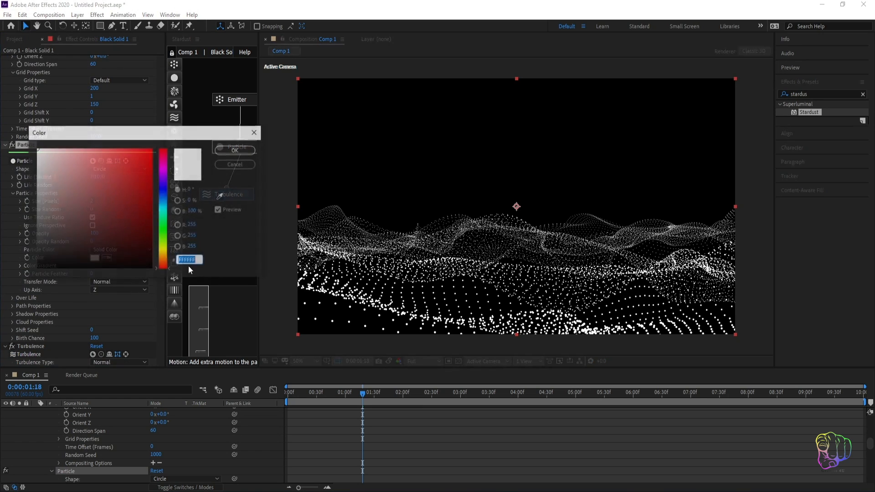
left_click_drag(163, 210, 163, 210)
left_click_drag(150, 176, 144, 149)
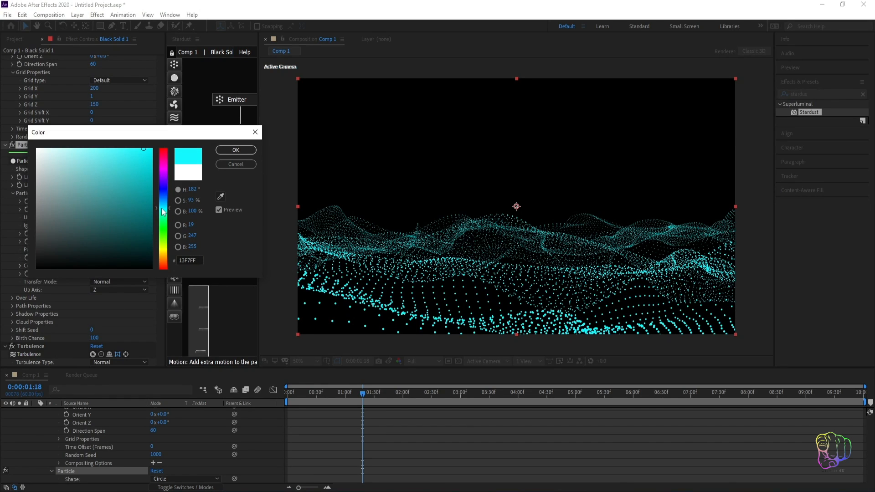
left_click(236, 150)
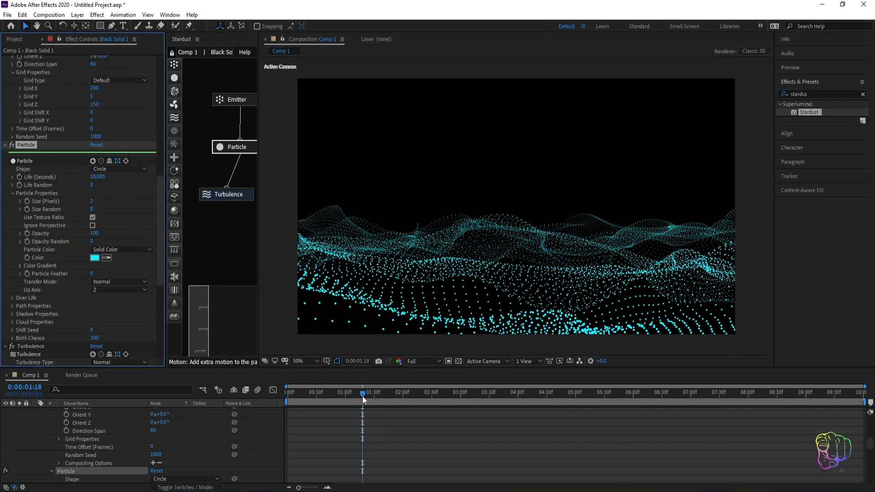
key("space")
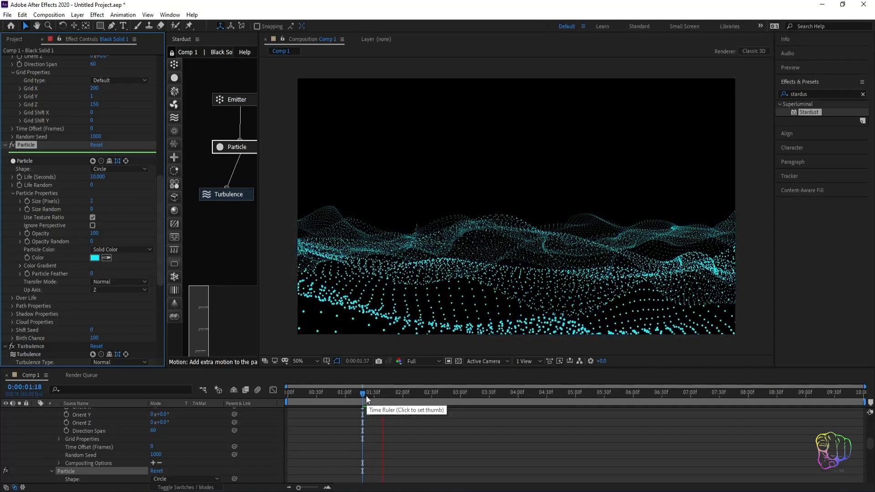
left_click(361, 392)
Set the Emitter node's Speed to 5 and Speed Random to 50, and preview the particle motion.
left_click(231, 102)
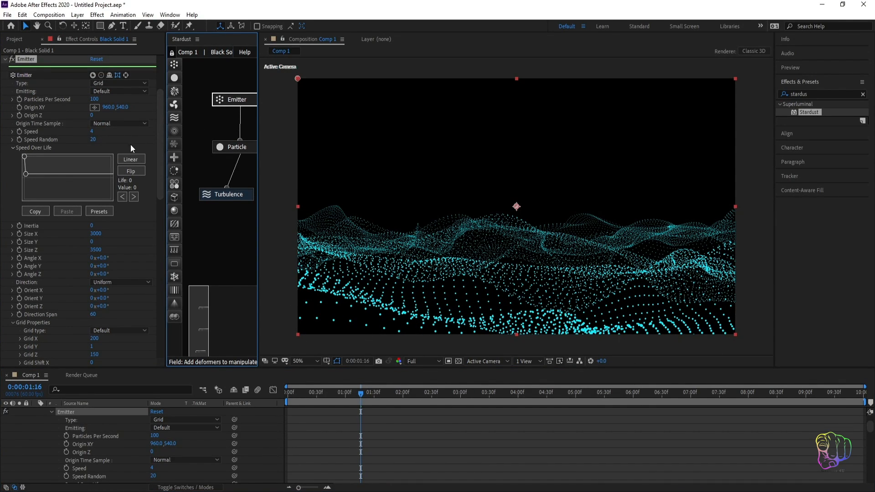
left_click(93, 133)
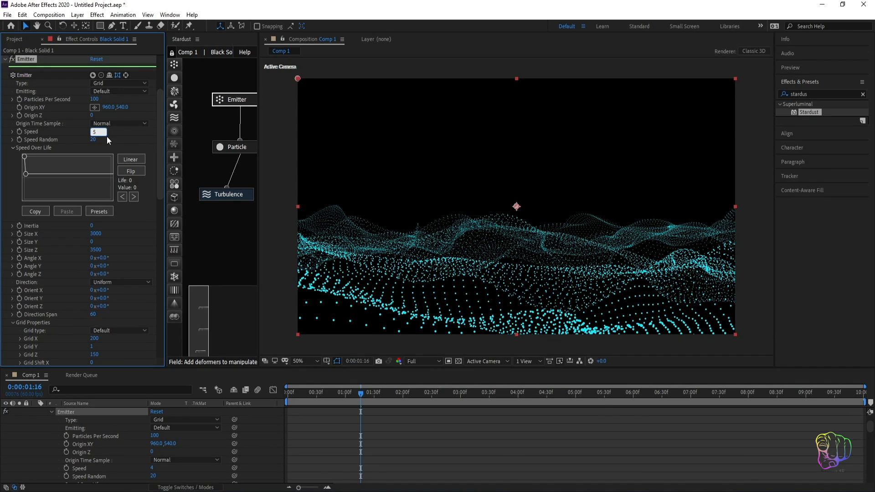
key("Return")
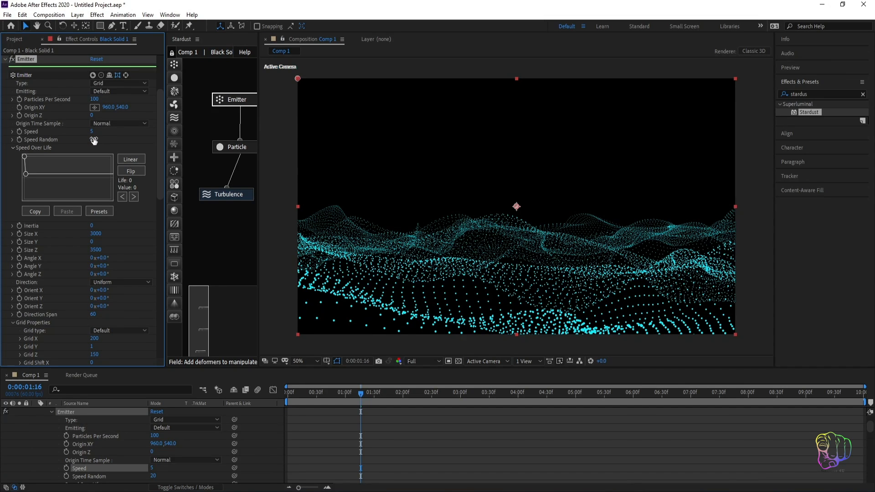
left_click_drag(95, 139, 106, 139)
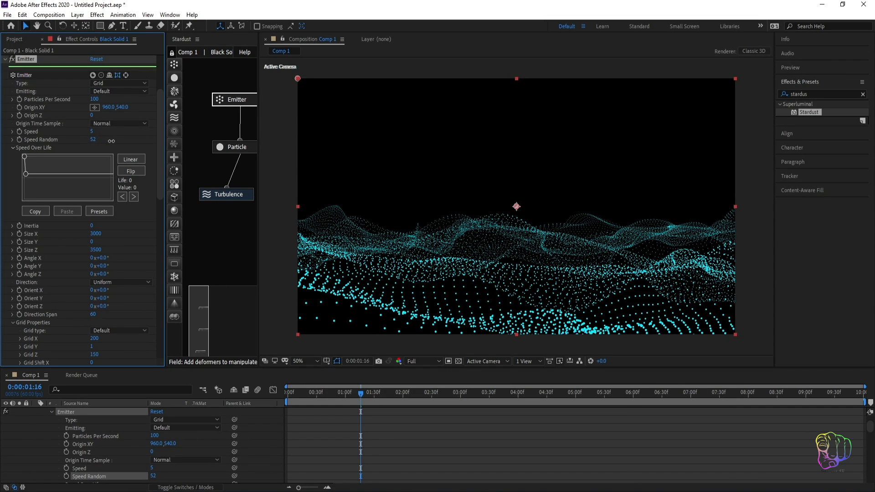
key("space")
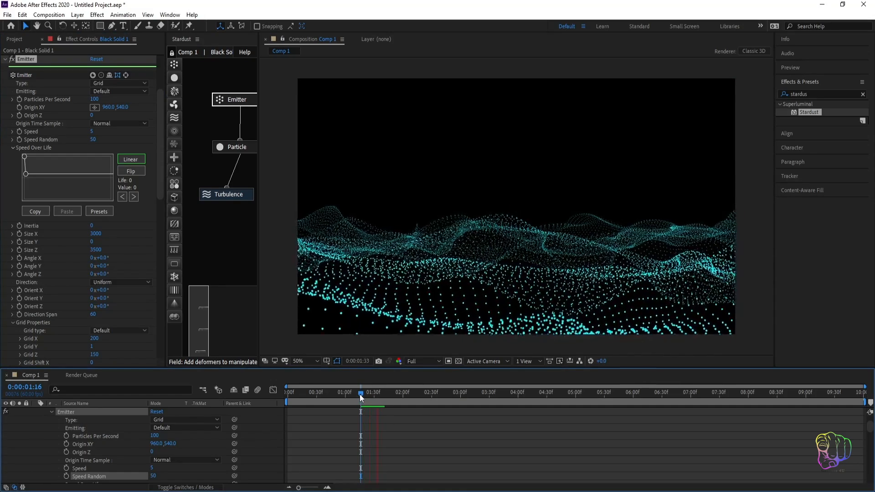
key("space")
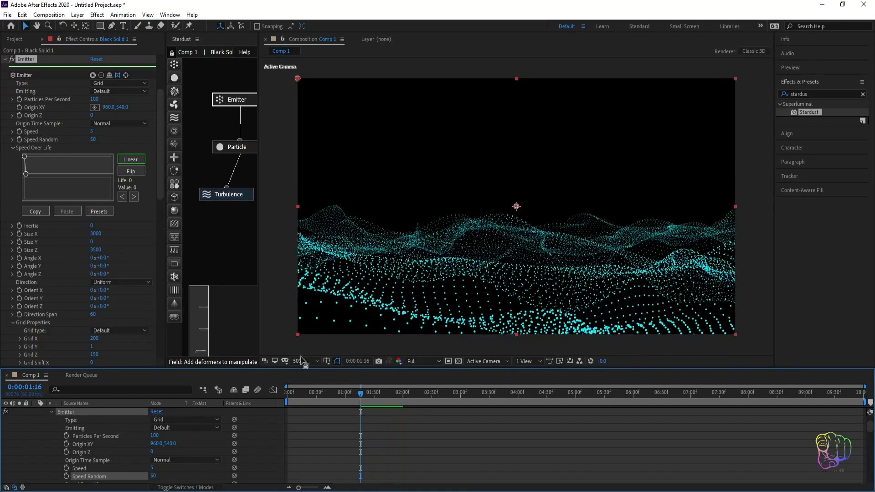
Set the Turbulence node's Position offset to 400 and preview the stronger waves.
left_click(238, 196)
left_click_drag(159, 191, 157, 247)
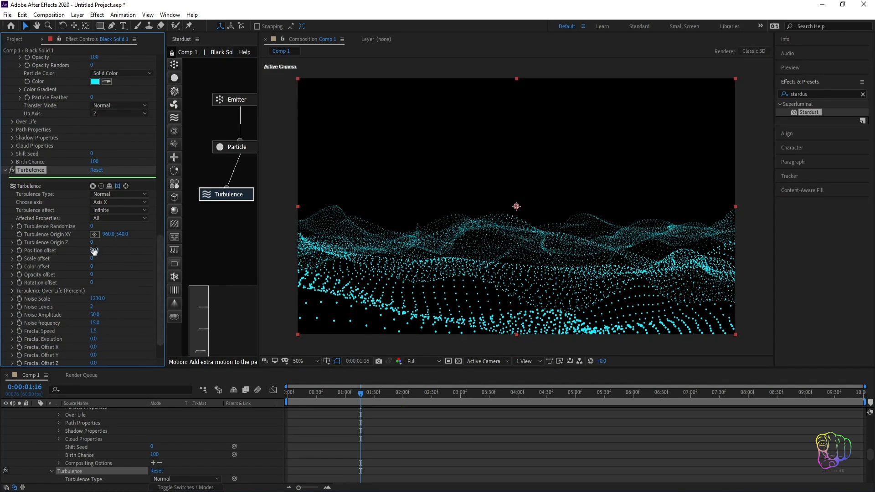
left_click_drag(92, 250, 97, 249)
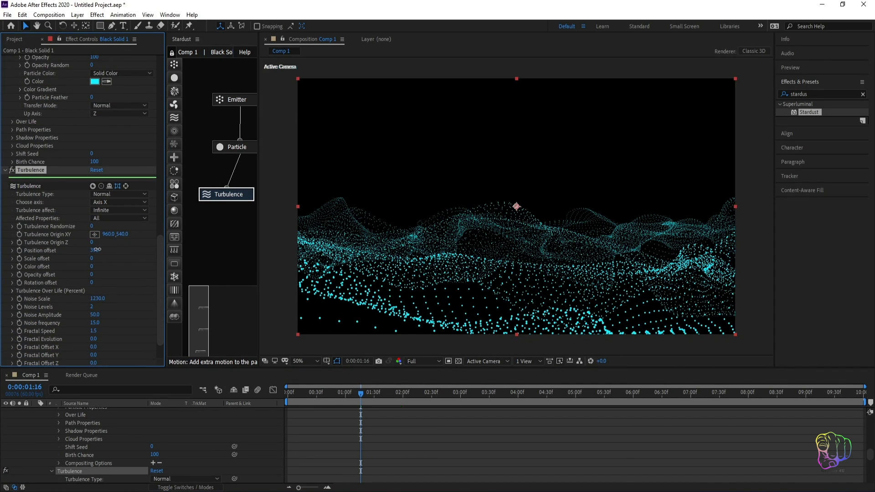
left_click(96, 251)
type("400")
key("Return")
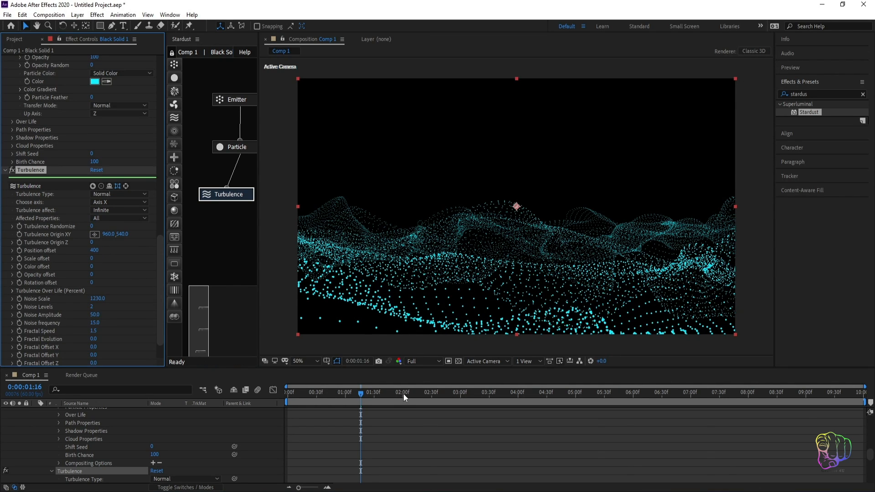
key("space")
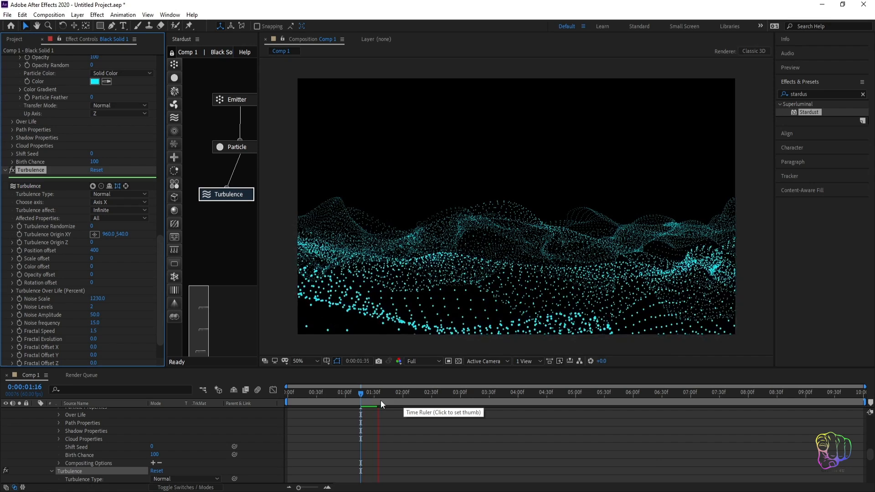
key("space")
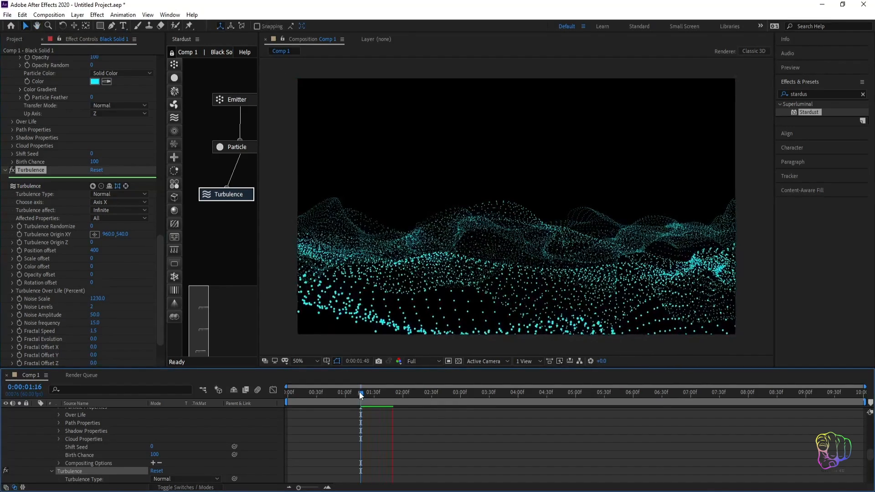
Collapse the Camera 1 and Black Solid 1 properties in the timeline and deselect all layers.
scroll(128, 455, "up", 10)
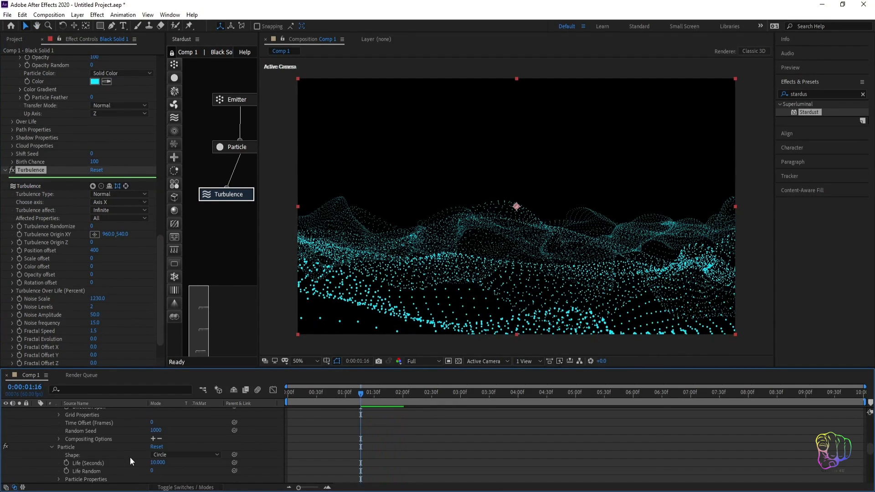
scroll(132, 453, "up", 3)
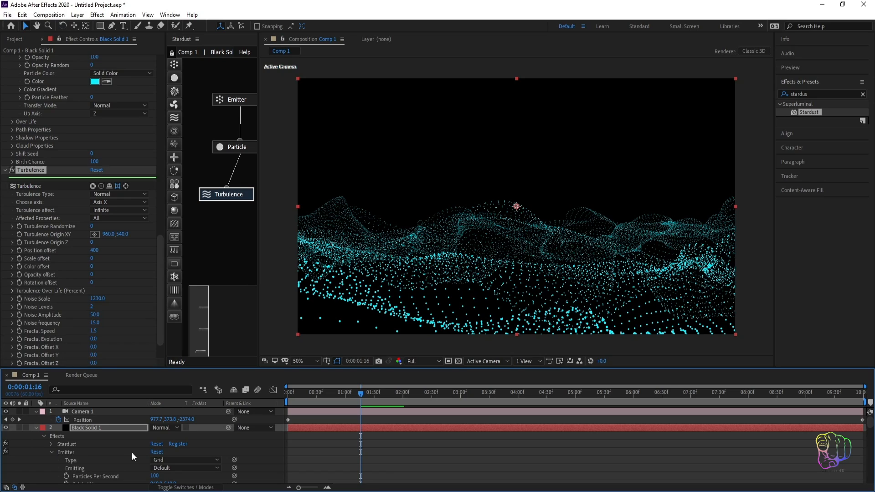
left_click(37, 412)
left_click(36, 419)
left_click(83, 446)
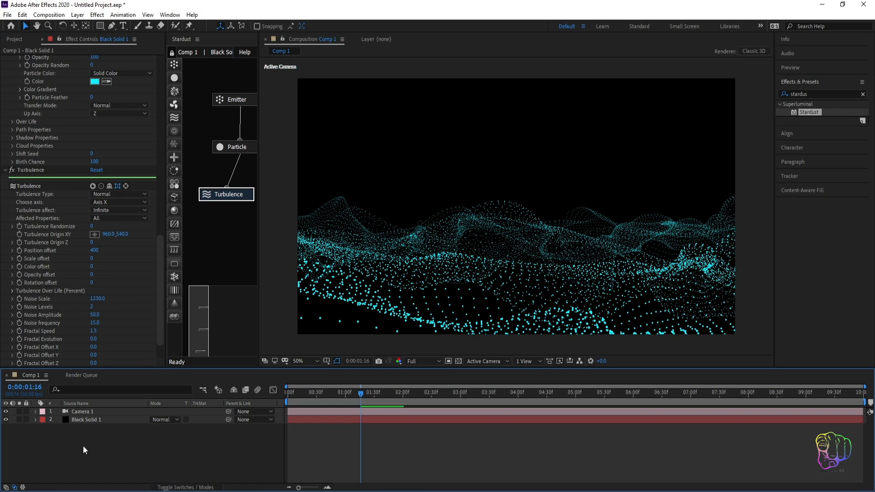
Duplicate the Black Solid 1 layer, hide the upper copy, and select the lower one.
left_click(85, 422)
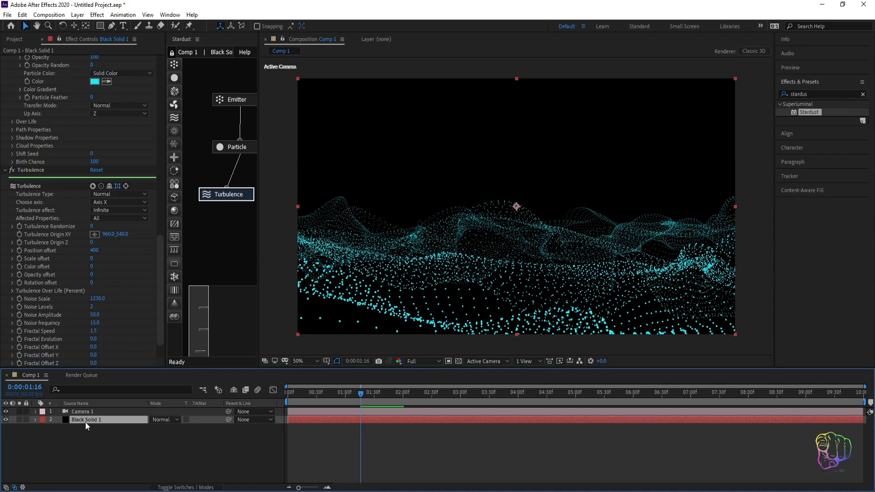
key("ctrl+d")
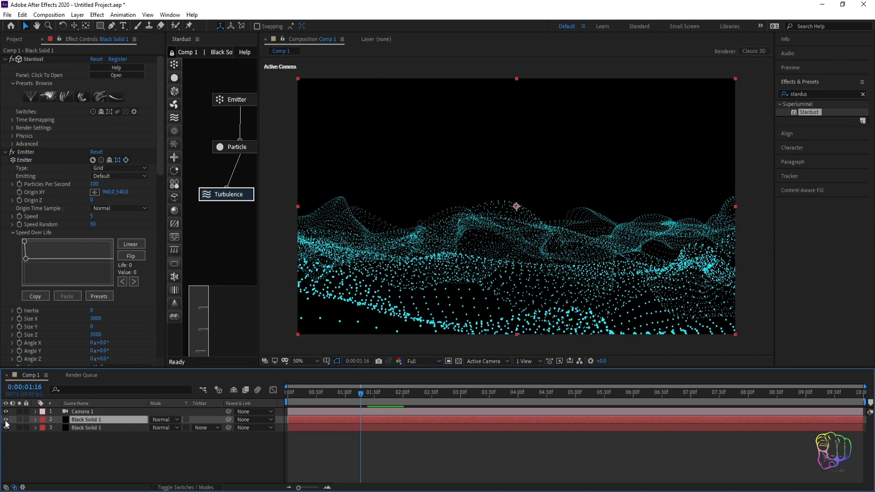
left_click(5, 419)
left_click(85, 428)
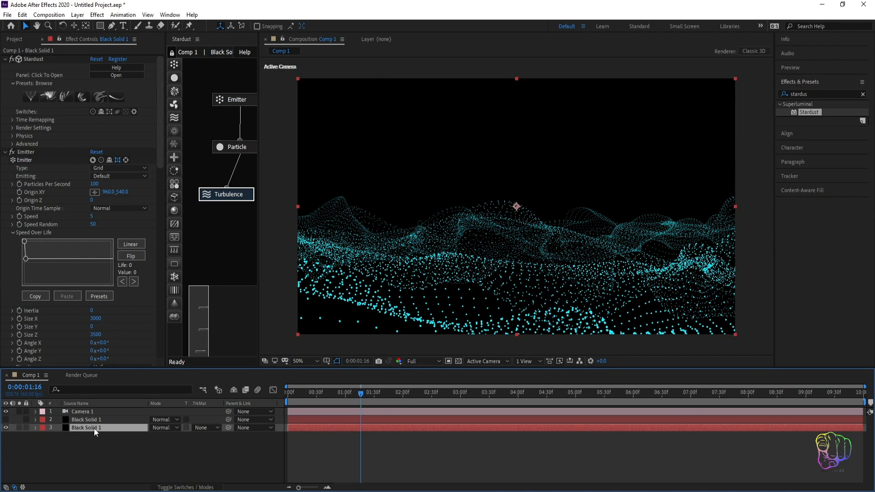
Change the emitter type of the lower Black Solid 1 layer to Box.
left_click(234, 100)
left_click(119, 176)
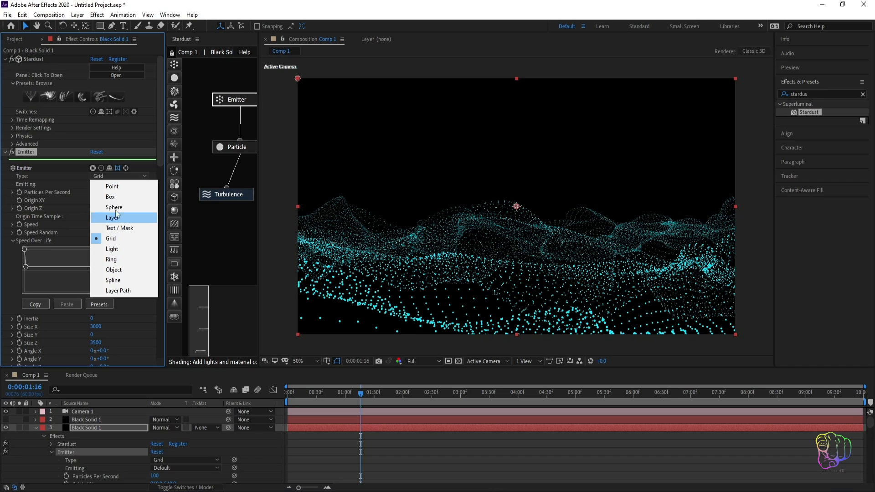
left_click(117, 197)
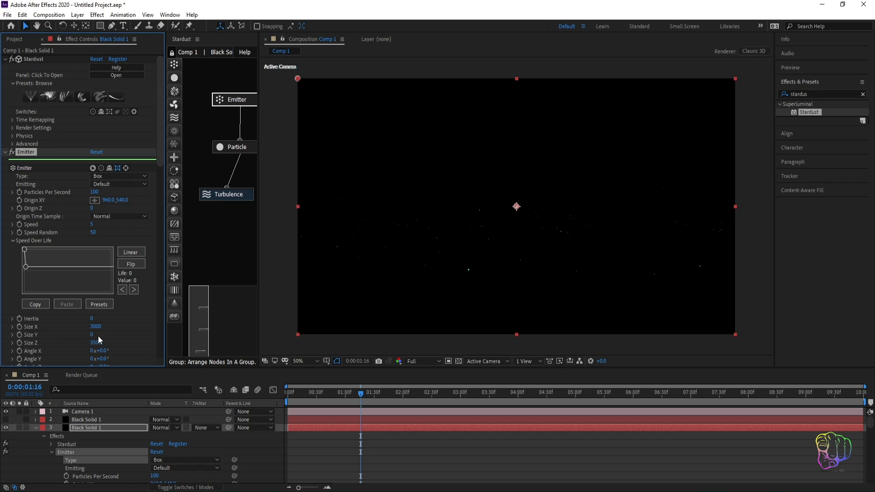
Set the box emitter's Size X, Size Y and Size Z to 1000 each.
left_click_drag(92, 336, 151, 337)
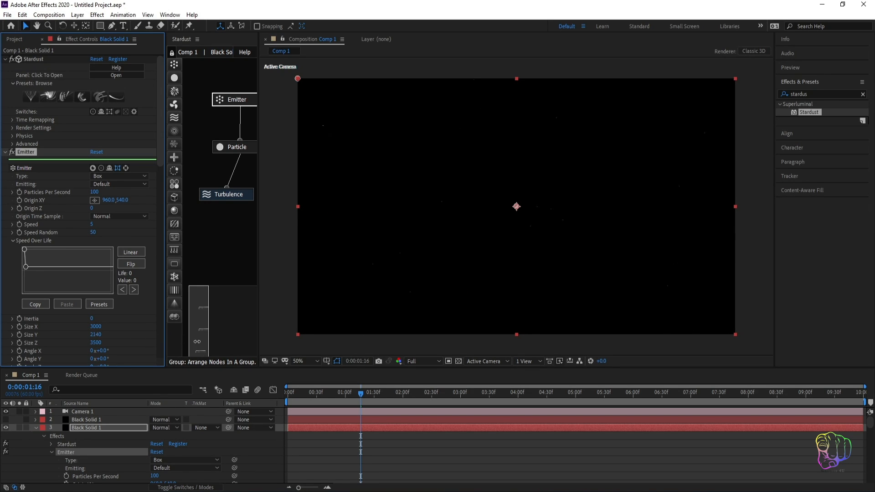
left_click(97, 334)
type("1")
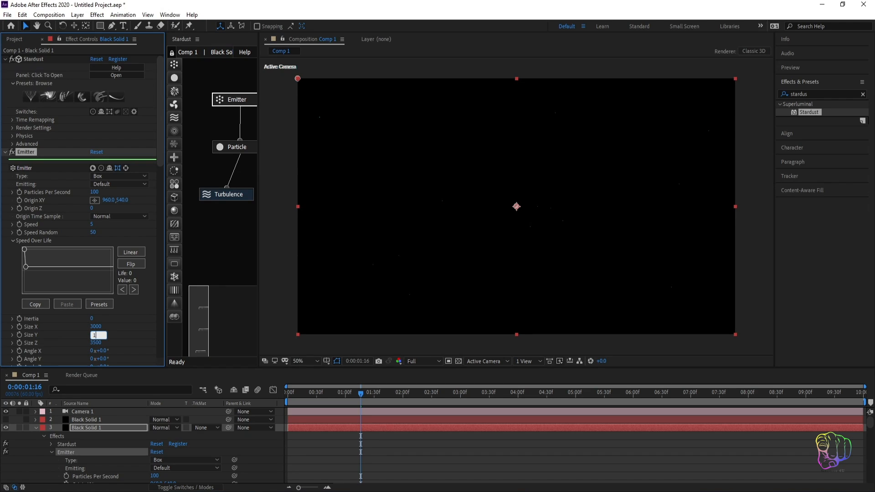
type("000")
key("Return")
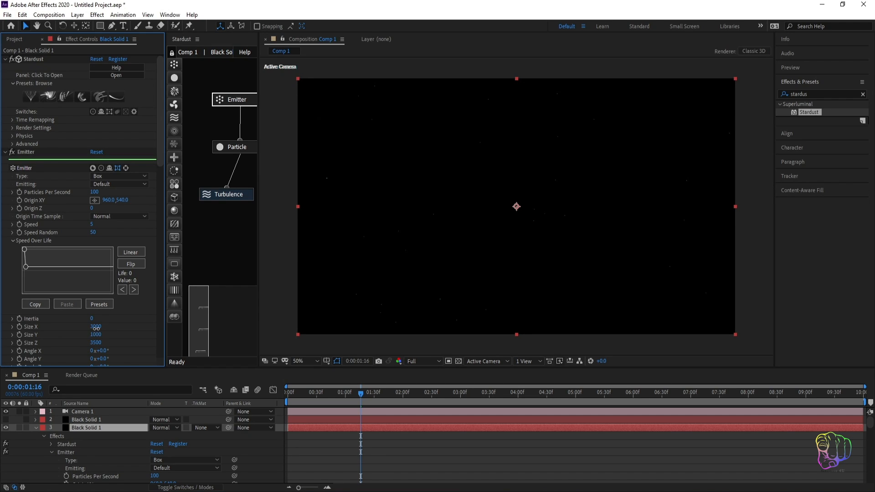
left_click(96, 327)
type("1000")
key("Return")
left_click(95, 343)
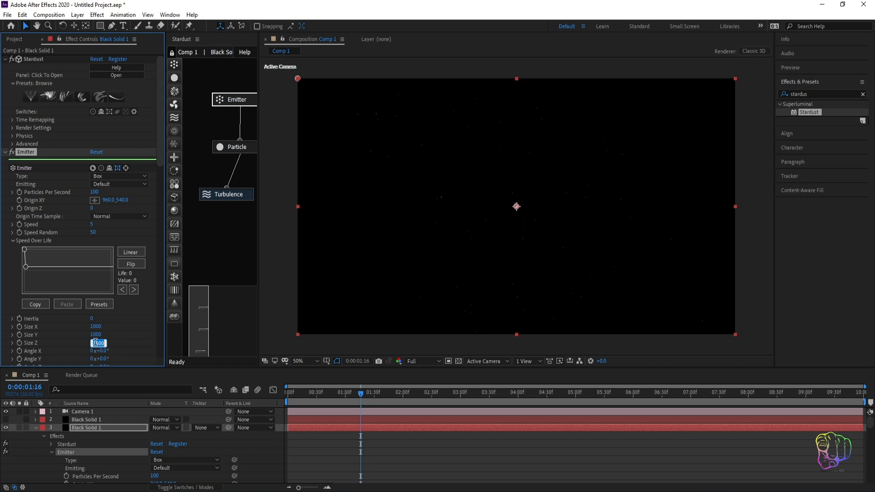
type("1000")
Preview the scattered particles, make the upper Black Solid 1 layer visible again, and preview both particle layers together.
left_click(362, 395)
key("space")
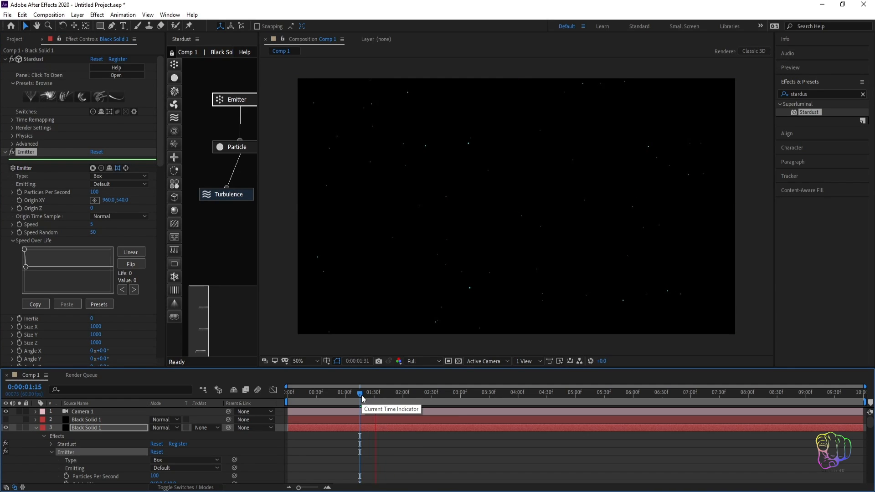
key("space")
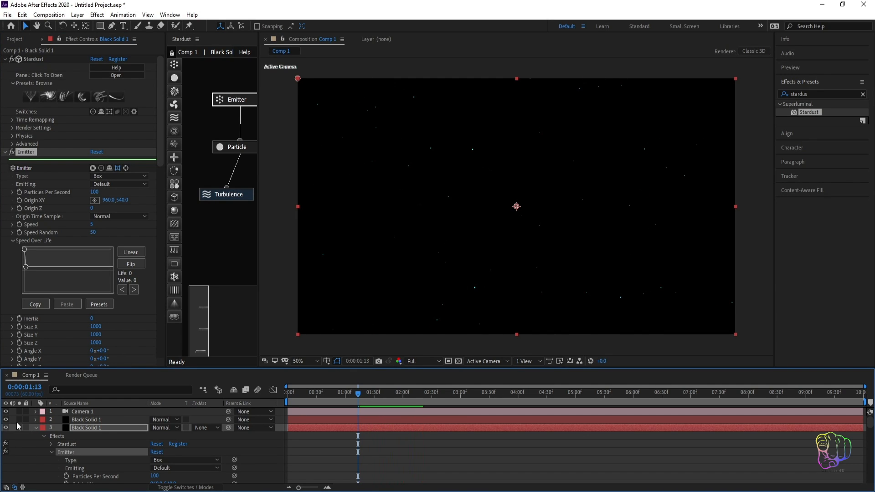
key("space")
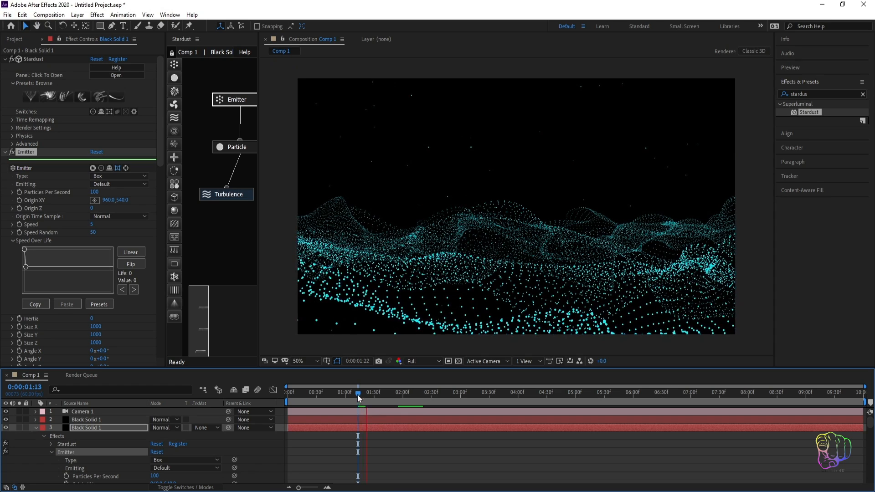
key("space")
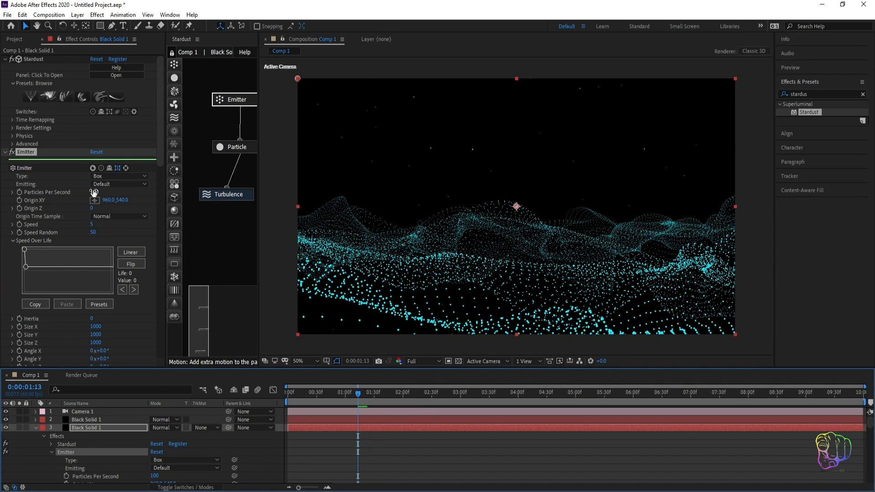
Raise the box emitter's Particles Per Second to 1000 and preview the denser particles, ending at frame 0:00:00:40.
left_click_drag(94, 192, 98, 192)
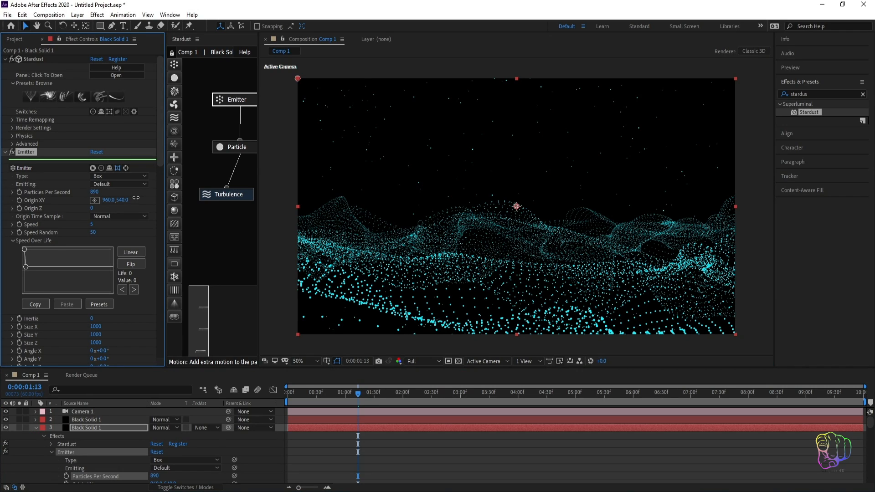
left_click(95, 192)
key("Return")
key("space")
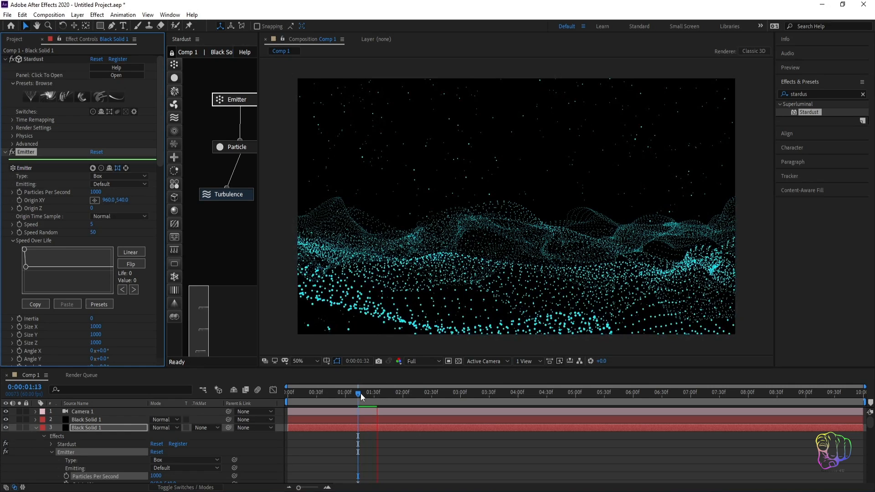
left_click_drag(358, 393, 326, 393)
Collapse the lower solid's properties, pre-compose Camera 1 with the upper Black Solid 1 under the default name, and preview the composition.
left_click(36, 427)
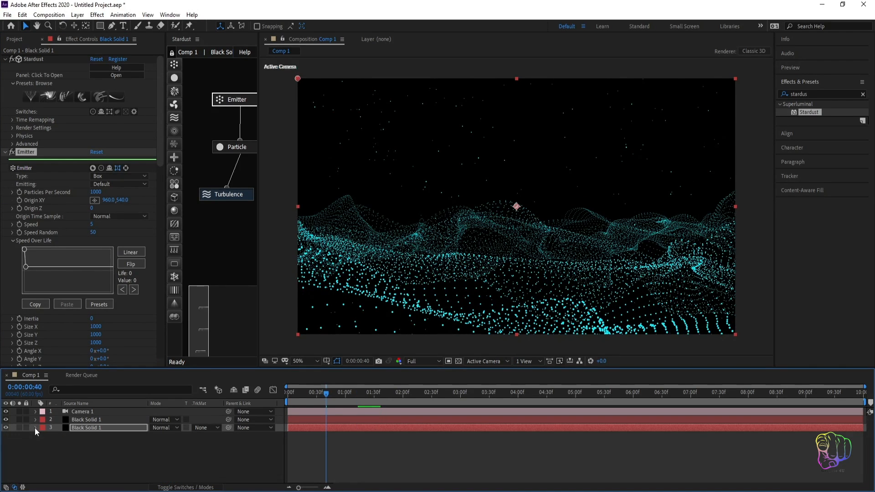
left_click(81, 419)
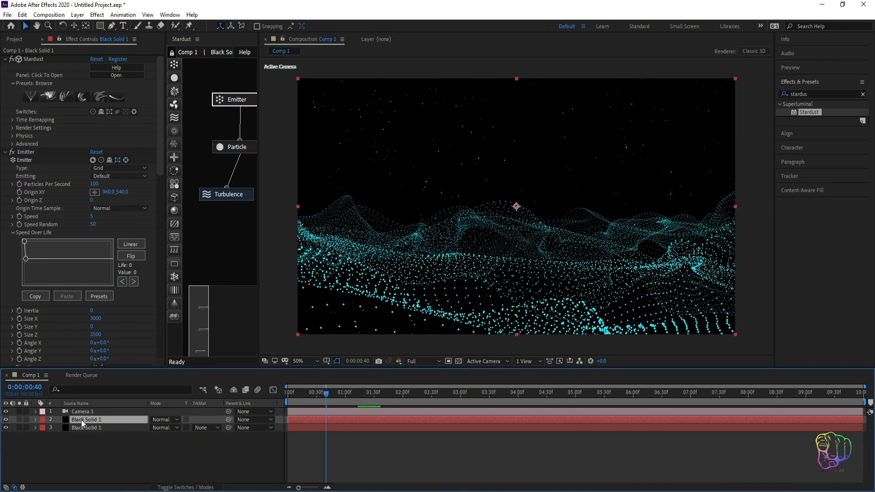
left_click(82, 412, "shift")
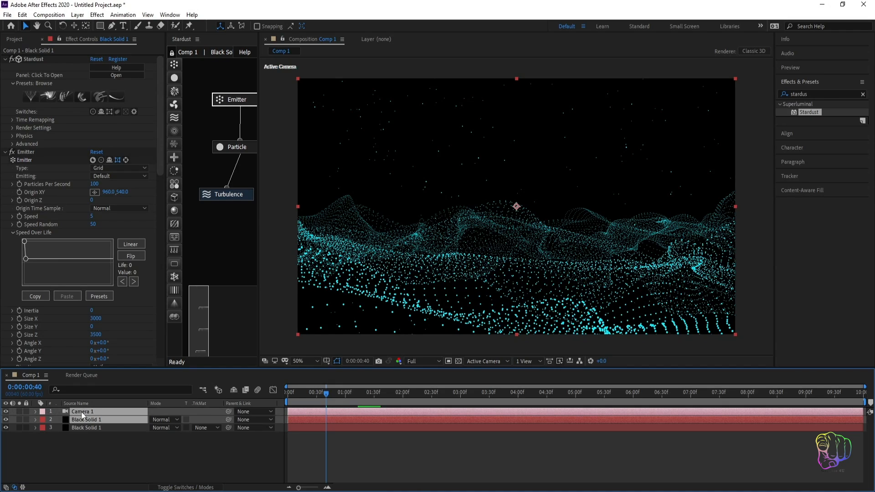
right_click(81, 411)
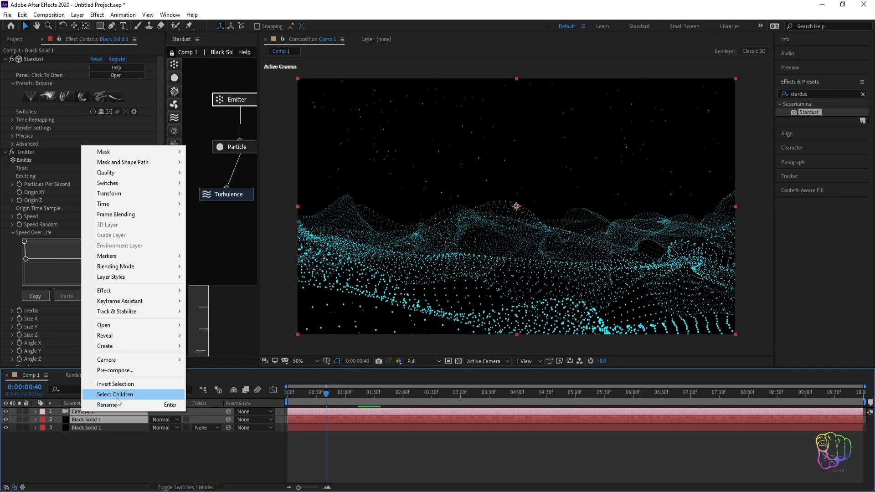
left_click(115, 370)
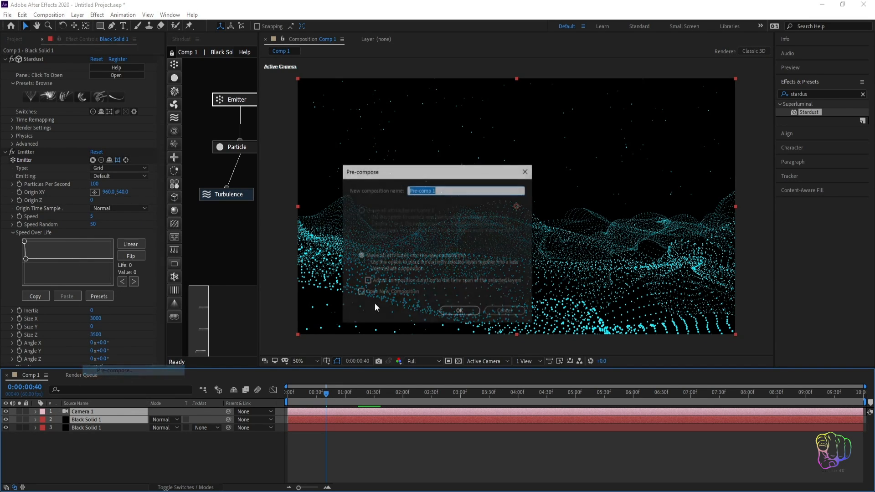
left_click(478, 314)
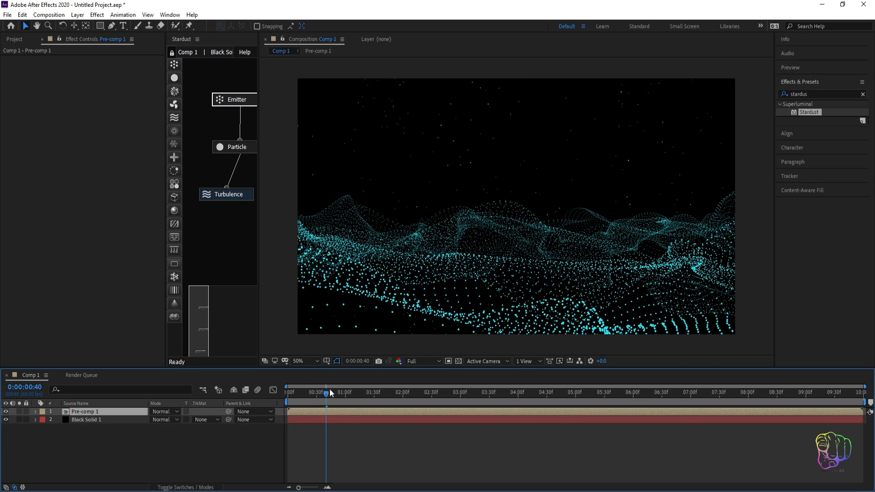
key("space")
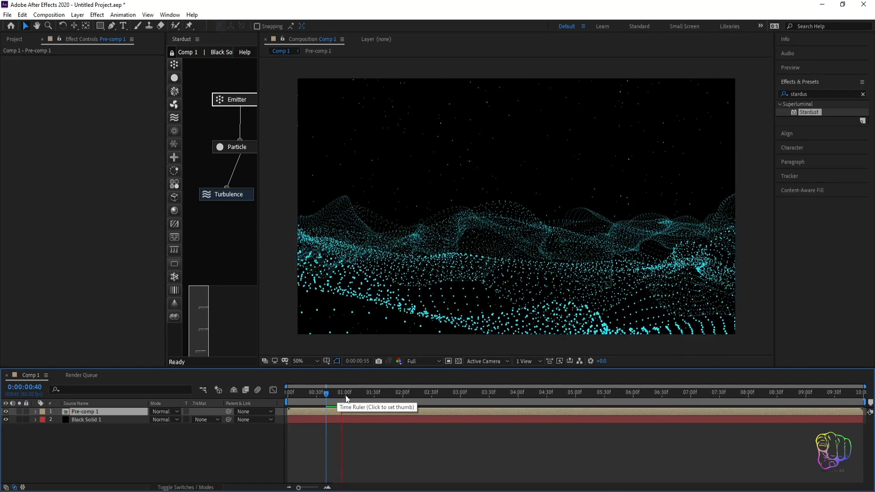
key("space")
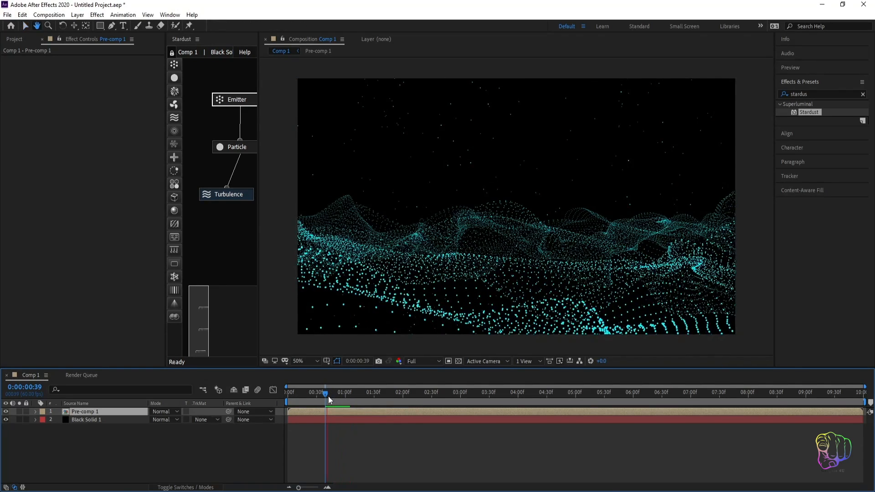
key("space")
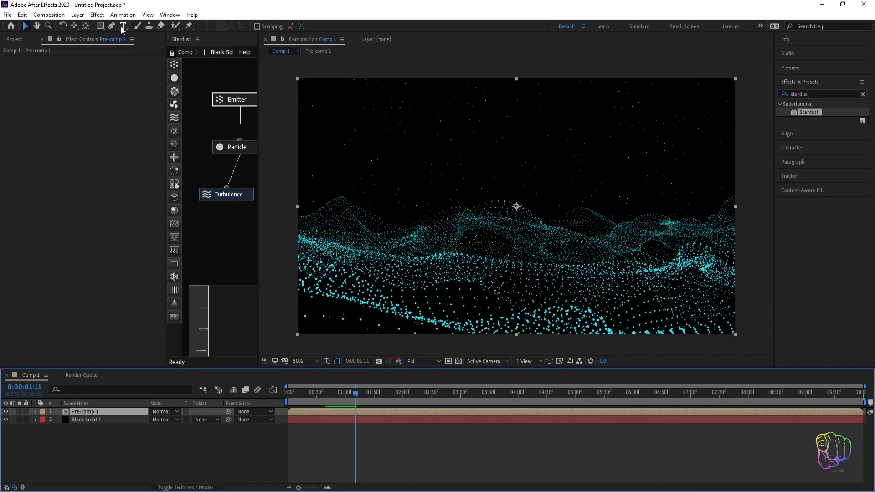
Apply a Glow effect to Pre-comp 1, set its threshold to 80%, and adjust its radius.
left_click(97, 15)
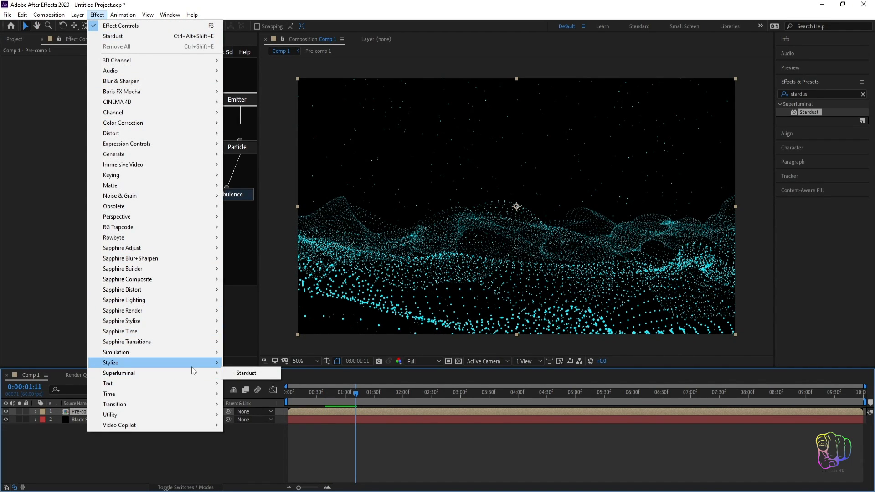
mouse_move(192, 364)
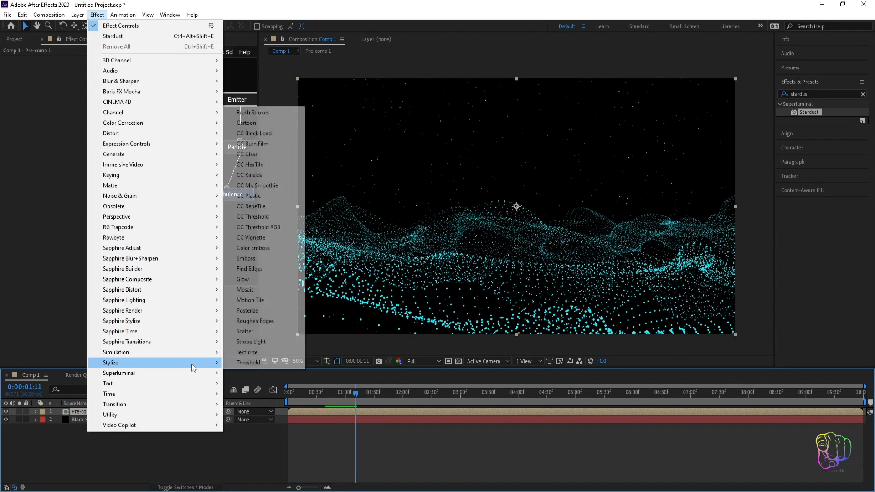
left_click(255, 280)
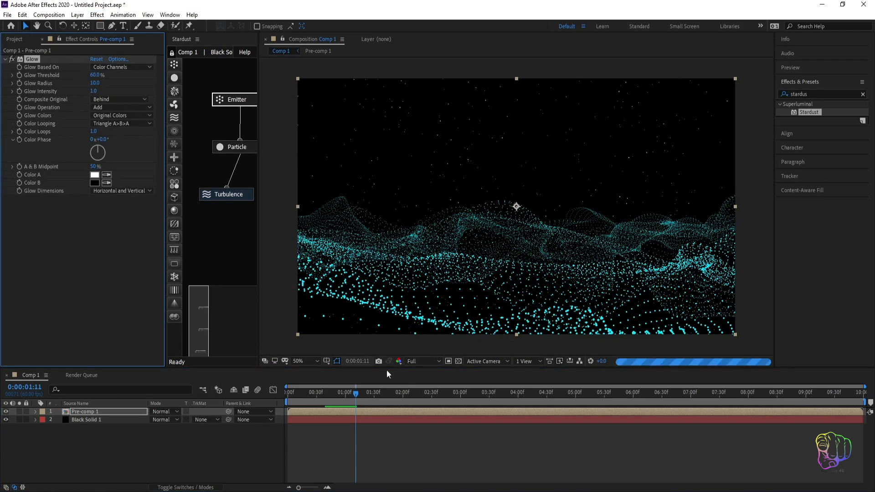
left_click(94, 75)
type("80")
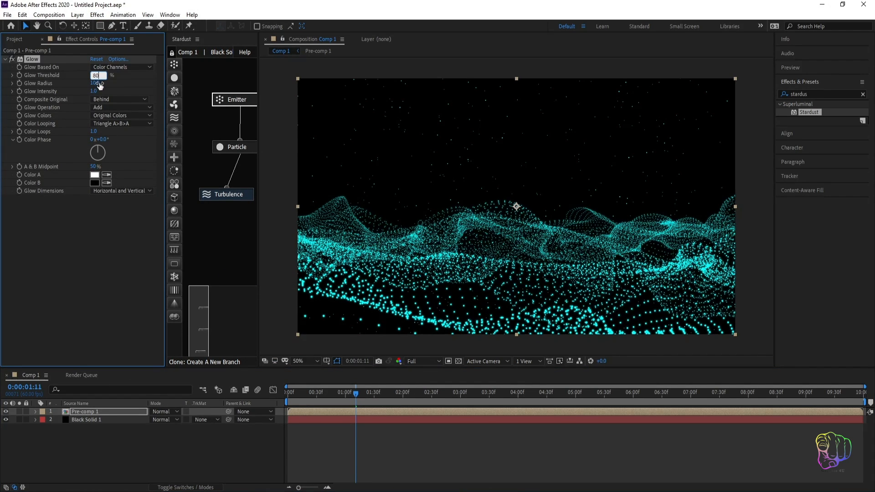
left_click(95, 83)
left_click(5, 60)
Duplicate the Glow effect and give the copy a 90% threshold, a radius of 50 and an intensity of 2.
key("ctrl+d")
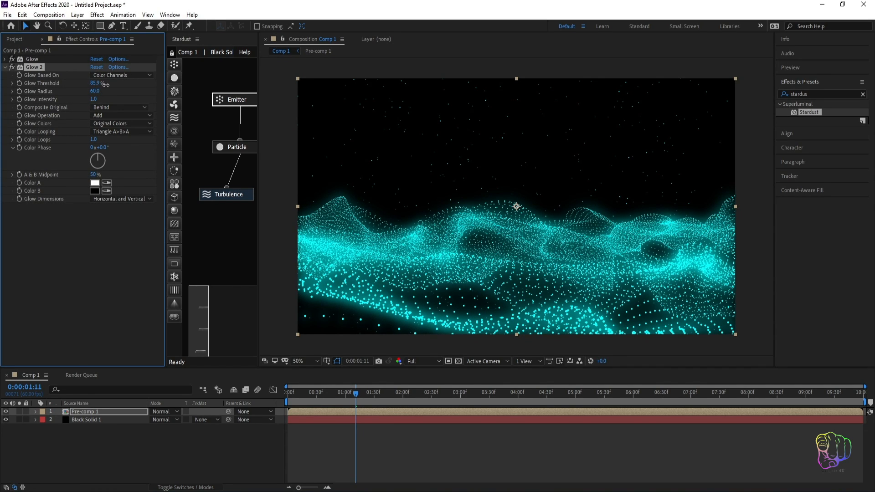
left_click_drag(105, 85, 83, 86)
left_click(98, 83)
type("90")
mouse_move(95, 91)
left_mouse_down()
mouse_move(87, 91)
mouse_move(104, 91)
left_mouse_up()
left_click(94, 91)
type("50")
key("Return")
left_click_drag(94, 99, 111, 99)
Set Glow 2's radius to 20 and its threshold to 60%, and collapse its settings.
left_click_drag(91, 94, 70, 92)
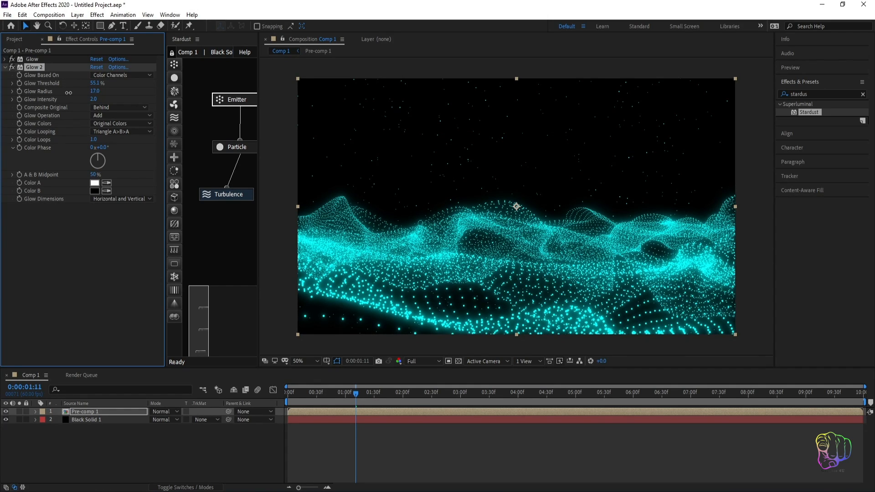
left_click(96, 91)
type("20")
key("Return")
left_click(94, 83)
type("60")
key("Return")
left_click(5, 67)
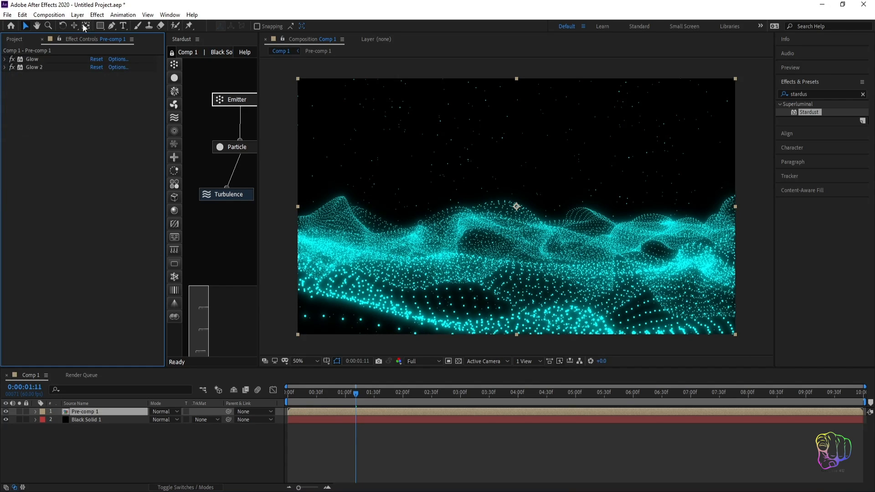
Apply a Curves effect to Pre-comp 1 and shape the RGB curve into an S with raised highlights and lowered shadows.
left_click(96, 15)
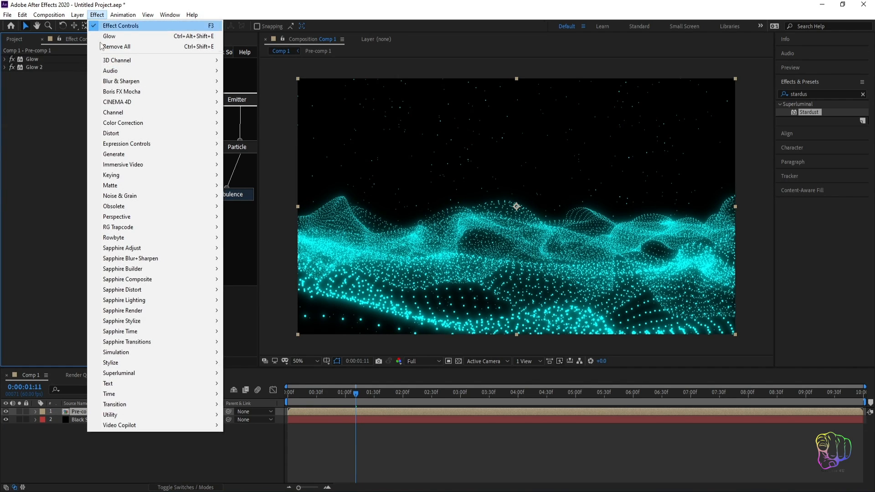
mouse_move(174, 129)
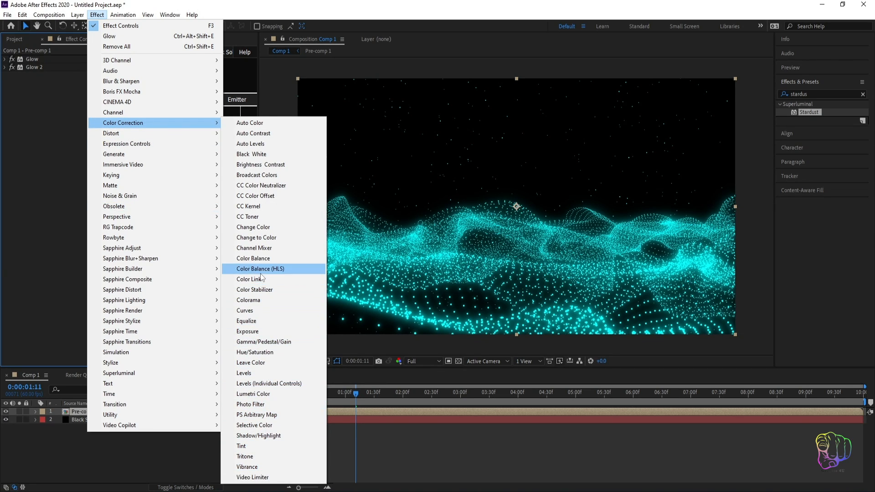
left_click(283, 311)
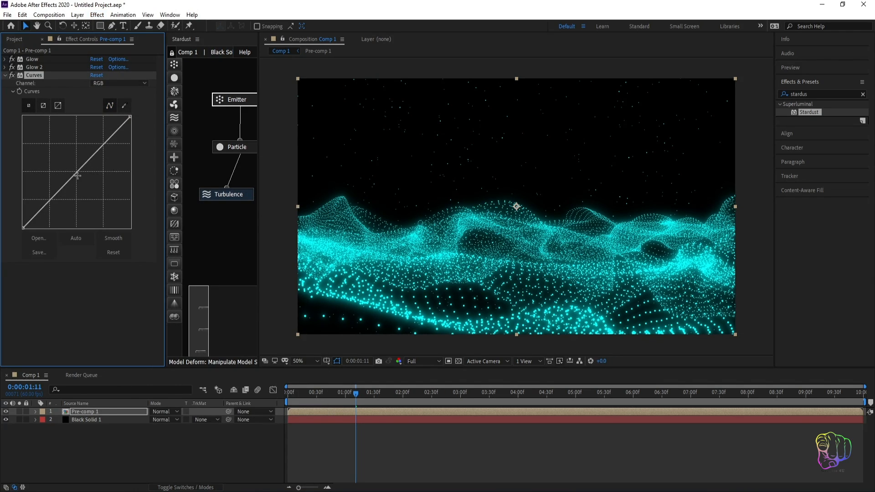
left_click_drag(105, 151, 93, 140)
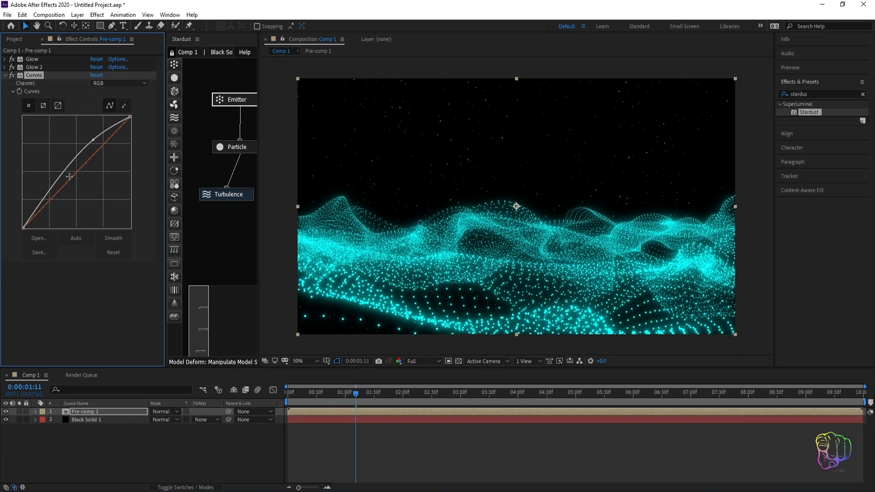
left_click(63, 175)
left_click_drag(64, 180, 67, 196)
Lower the midtones of the Alpha channel curve in the Curves effect and collapse its settings.
left_click(116, 83)
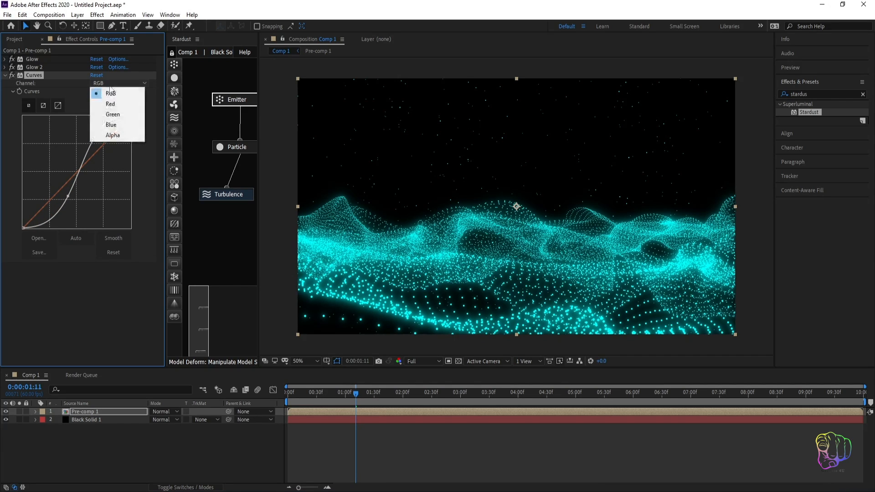
left_click(123, 136)
left_click_drag(65, 181, 76, 196)
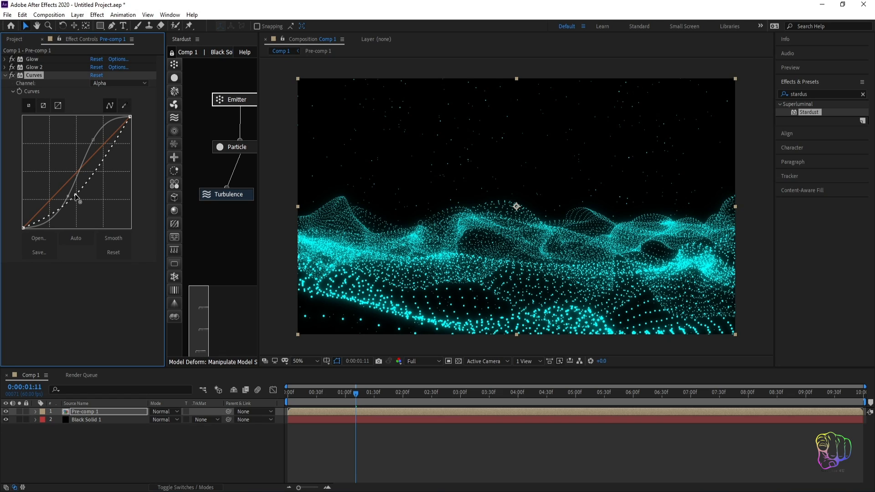
left_click(4, 76)
Apply a Glow effect to Black Solid 1, duplicate it, and collapse the settings of both glows.
left_click(93, 420)
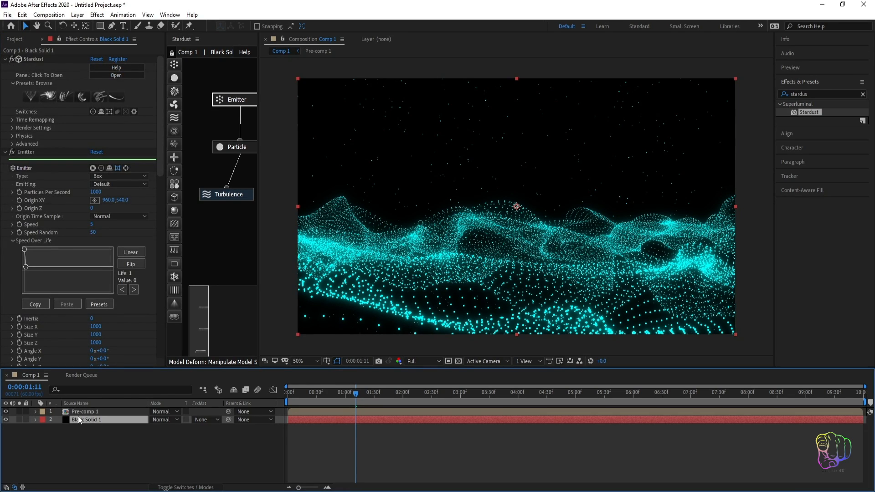
left_click(95, 15)
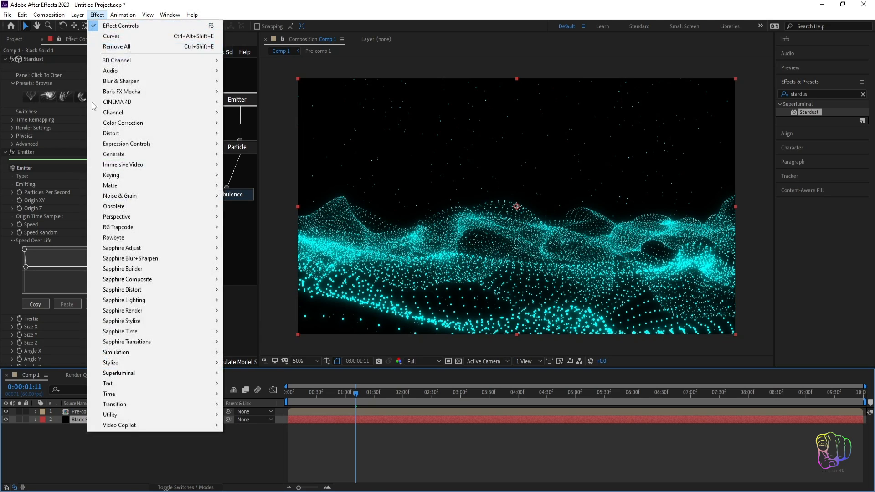
mouse_move(188, 365)
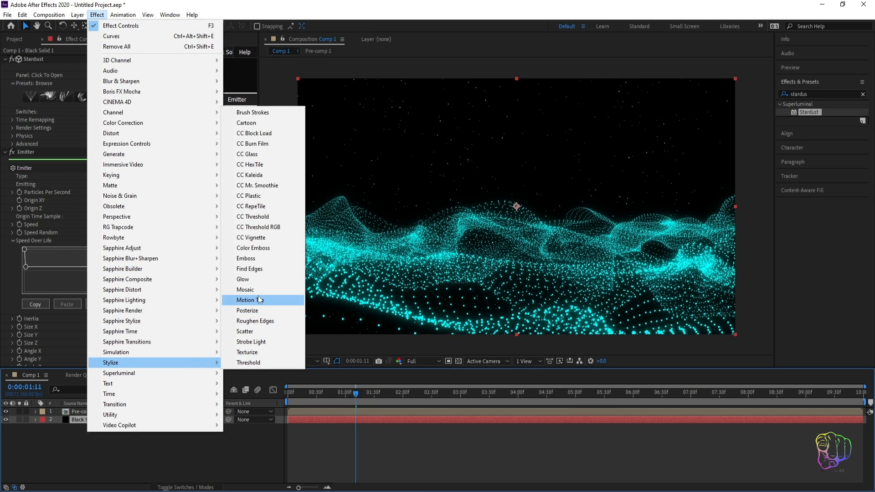
left_click(261, 279)
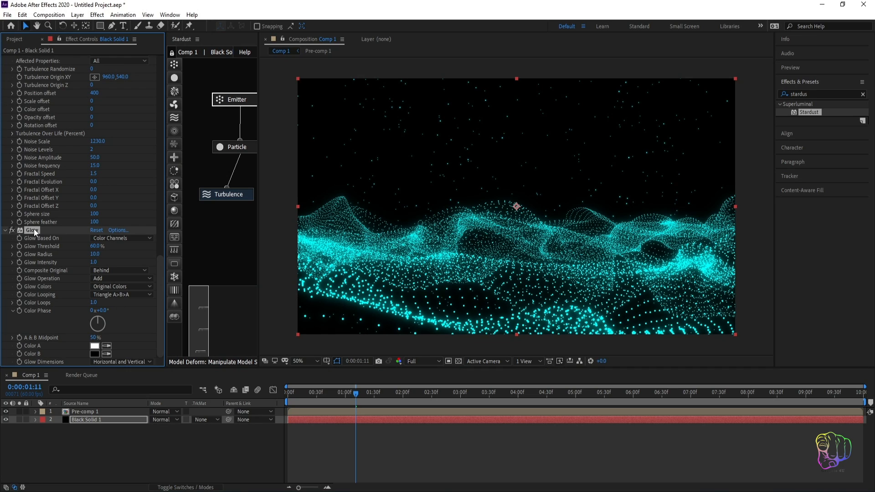
key("ctrl+d")
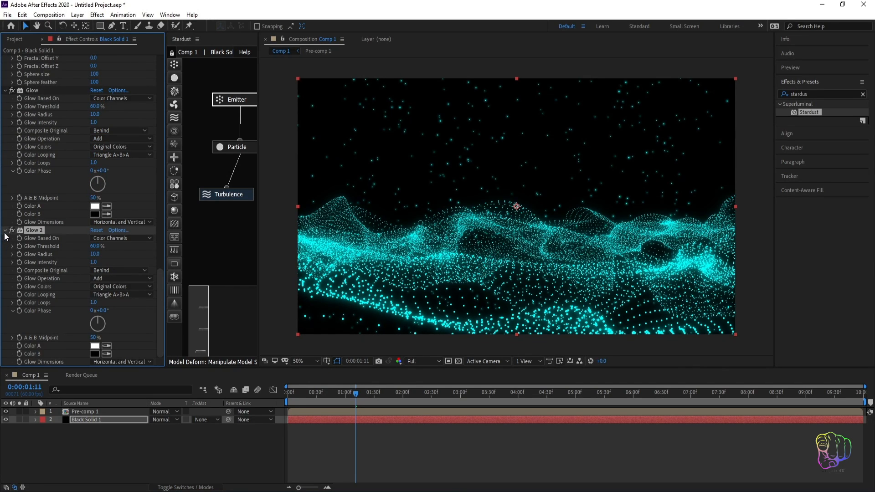
left_click(5, 230)
left_click(5, 222)
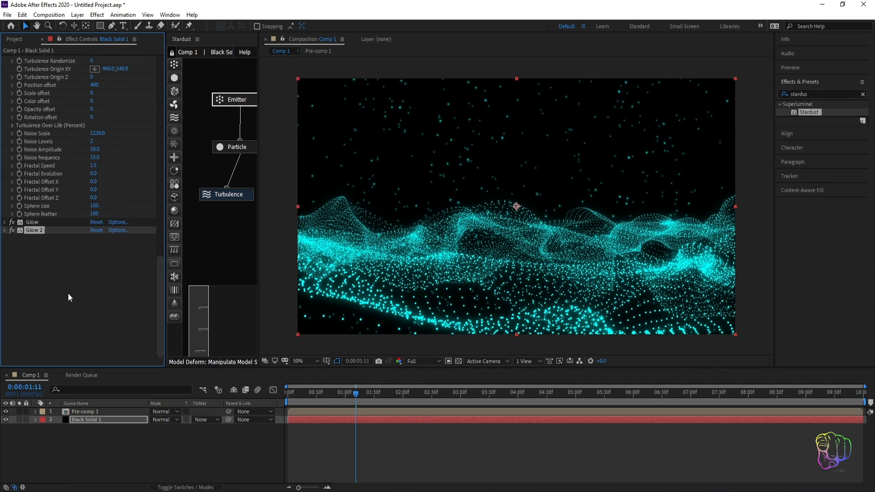
Add a Curves effect to Black Solid 1 with an S-shaped RGB curve and lowered midtones in the Alpha curve.
left_click(97, 15)
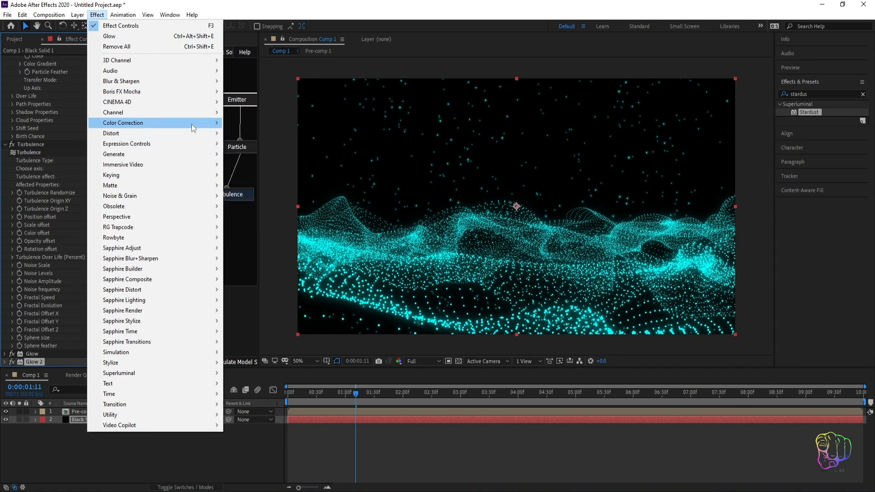
mouse_move(191, 123)
left_click(285, 312)
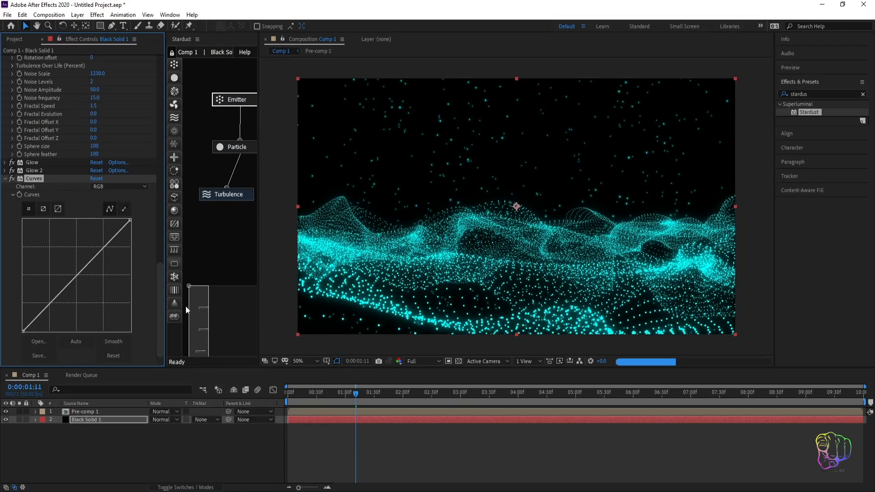
left_click_drag(103, 249, 96, 241)
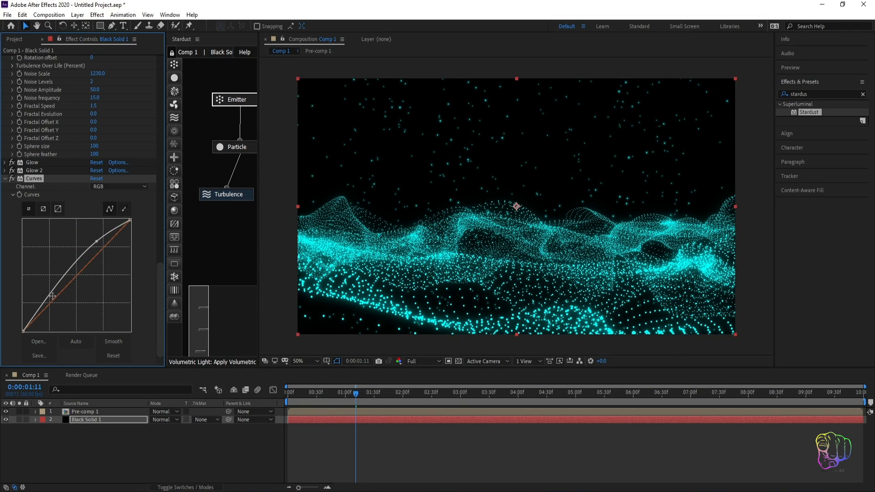
left_click_drag(53, 291, 69, 304)
left_click(122, 186)
left_click(114, 242)
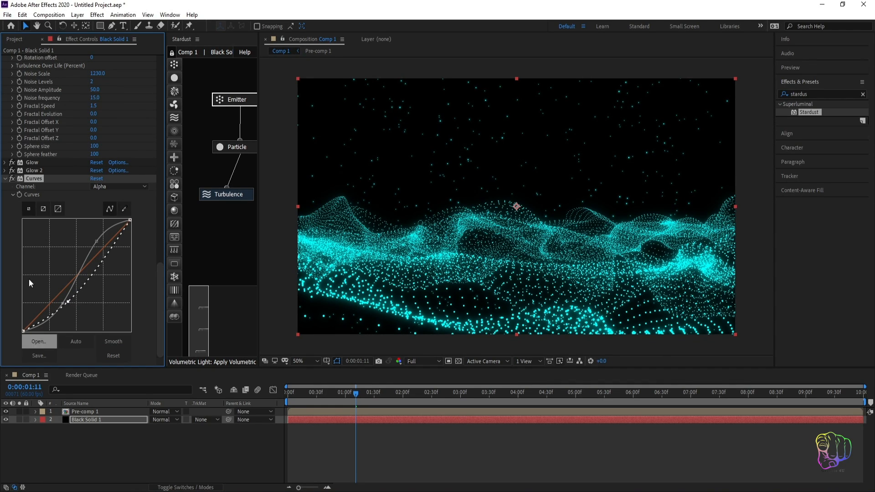
left_click(78, 15)
left_click(86, 32)
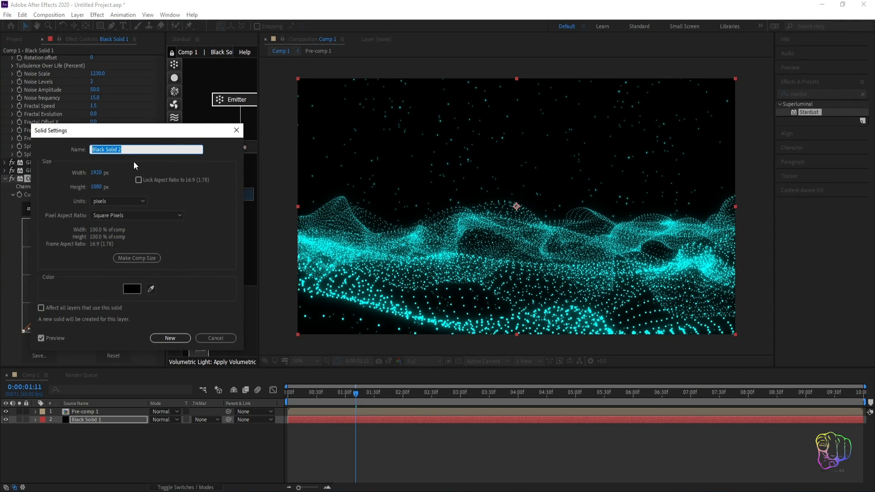
type("BG")
key("Return")
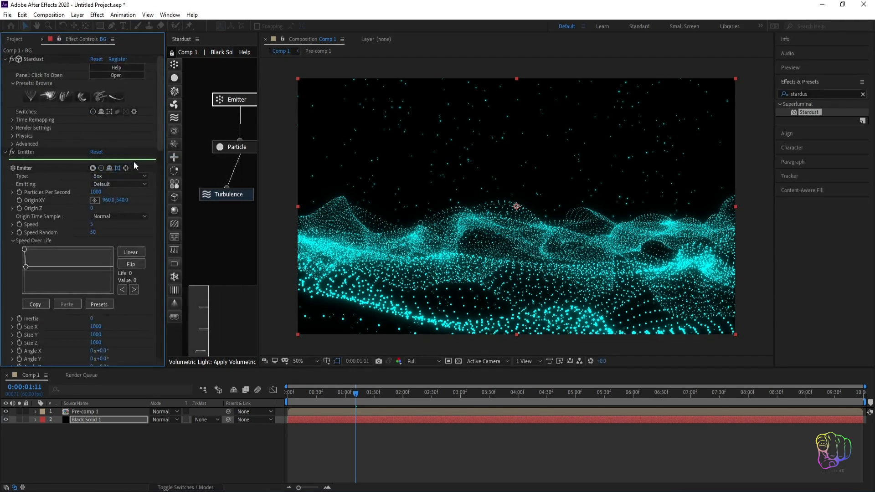
key("Caps_Lock")
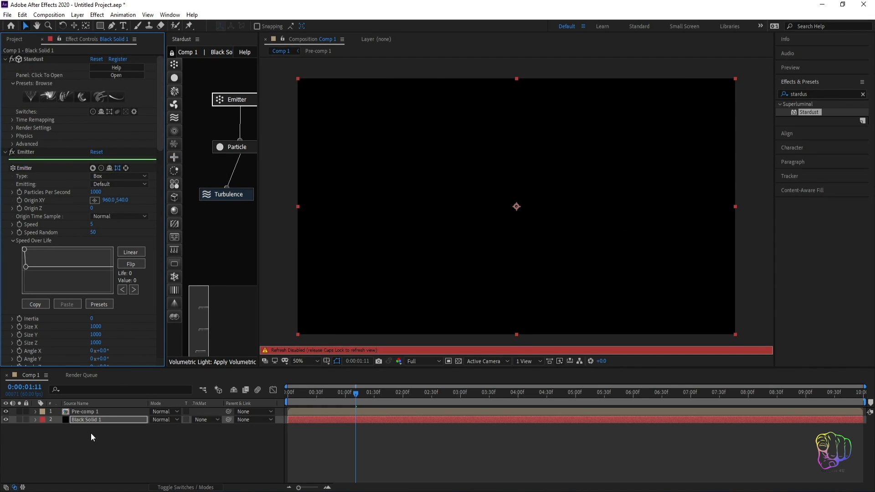
key("Caps_Lock")
Create a new black solid named BG and place it below all other layers in Comp 1.
left_click(83, 431)
left_click(78, 14)
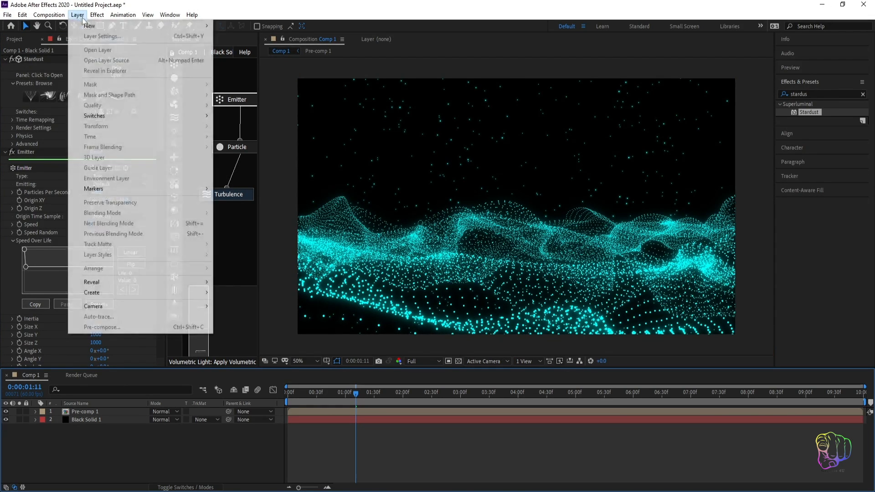
mouse_move(182, 32)
left_click(219, 40)
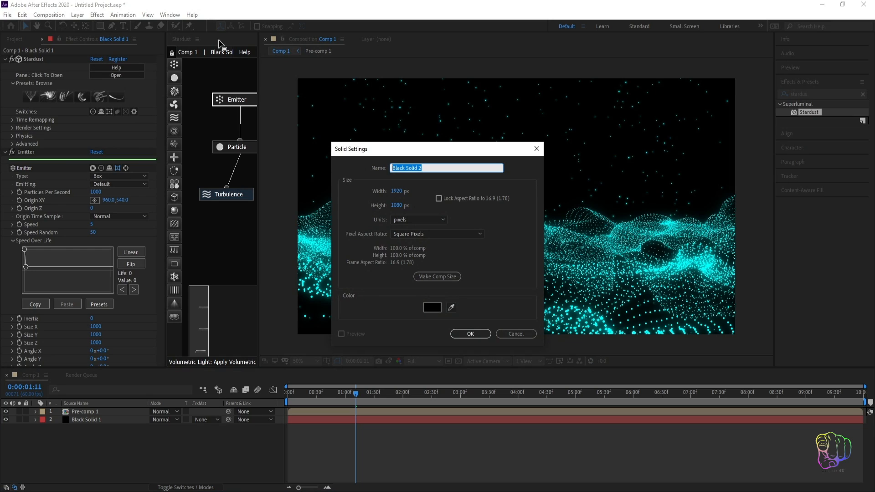
type("BG")
left_click(463, 336)
left_click_drag(84, 412, 87, 434)
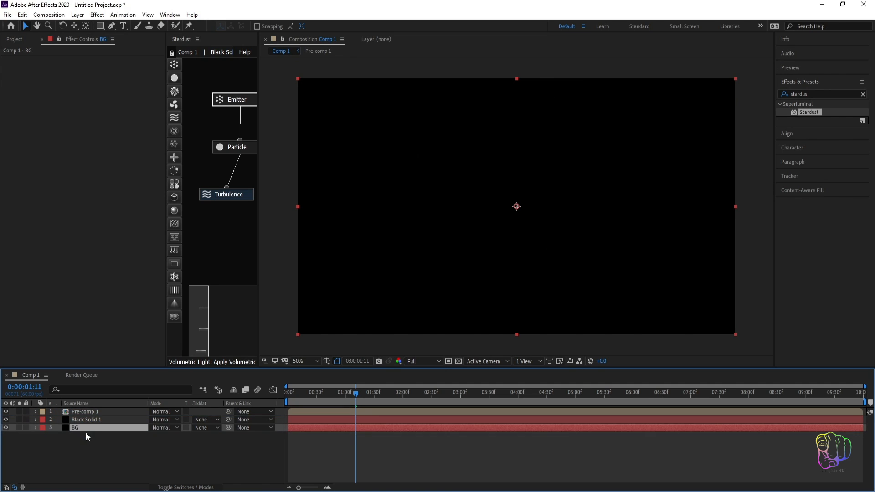
Apply a Gradient Ramp to BG, set its shape to Radial Ramp and center its start point at 960, 538.
left_click_drag(822, 94, 733, 102)
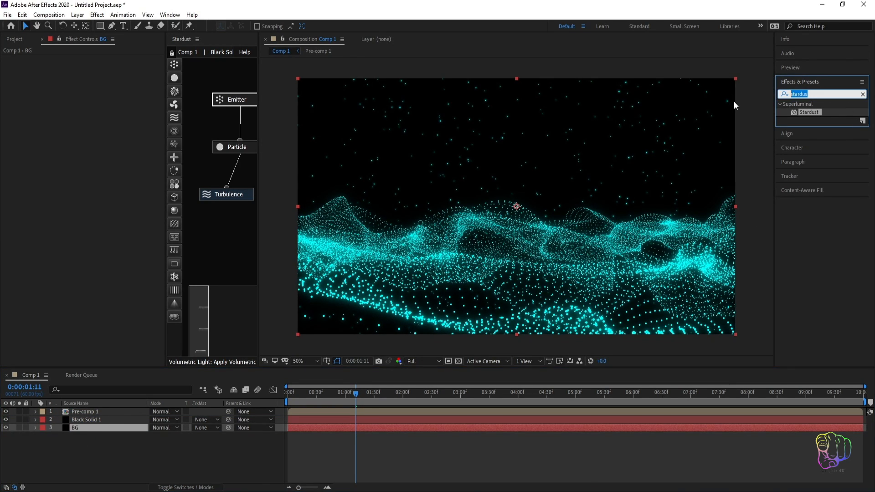
type("ramp")
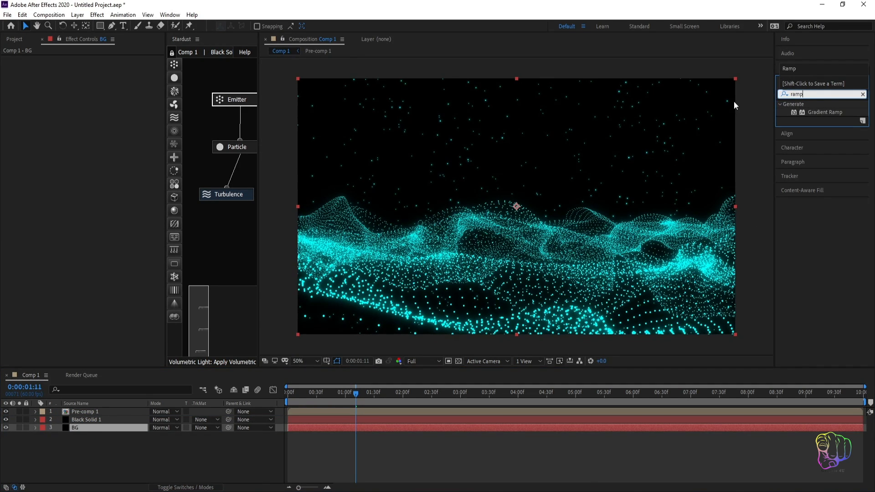
double_click(826, 112)
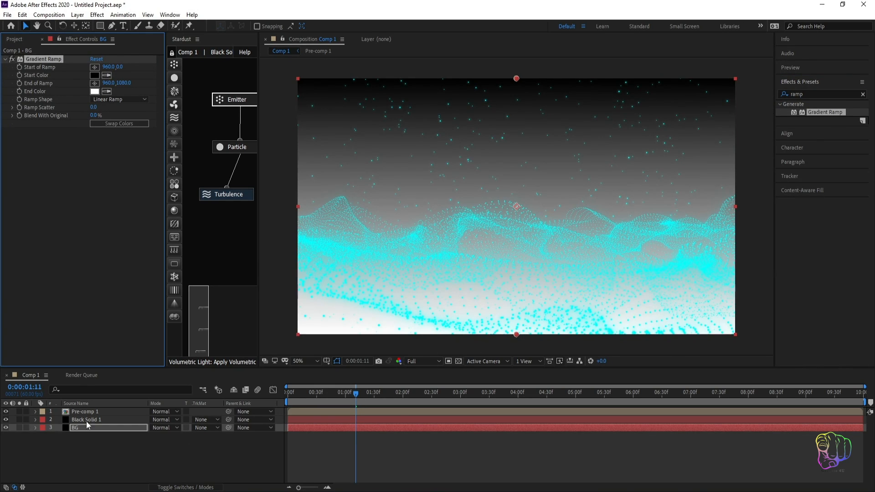
left_click(119, 99)
left_click(121, 119)
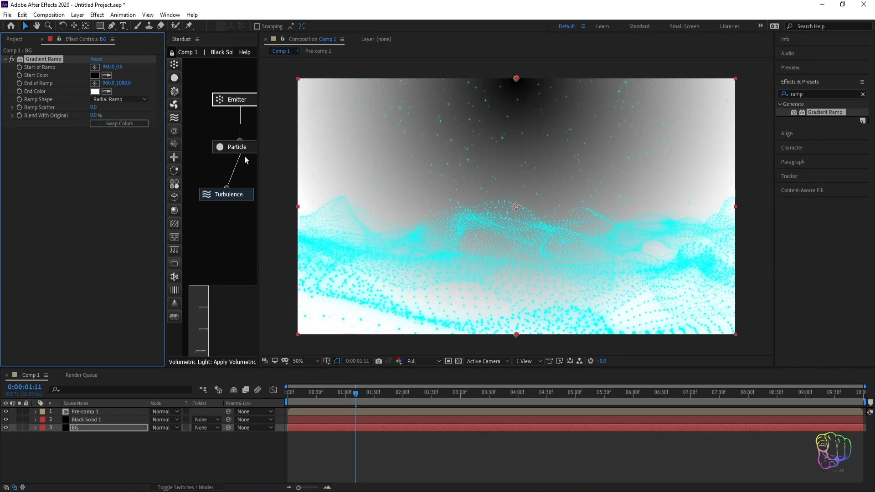
left_click_drag(517, 79, 517, 206)
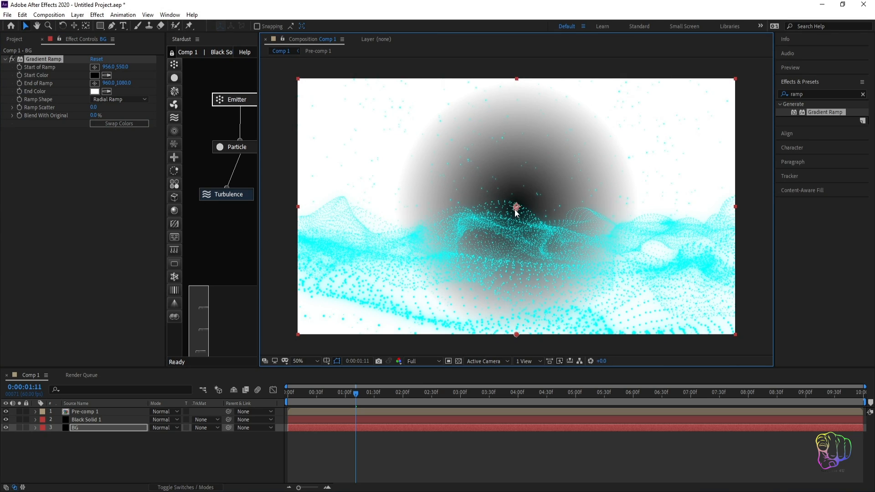
Set the Gradient Ramp's end color to near-black teal 000C0A and its start color to dark teal 00100D.
left_click(94, 91)
mouse_move(167, 205)
left_mouse_down()
mouse_move(167, 228)
mouse_move(166, 212)
mouse_move(148, 244)
mouse_move(164, 212)
left_mouse_up()
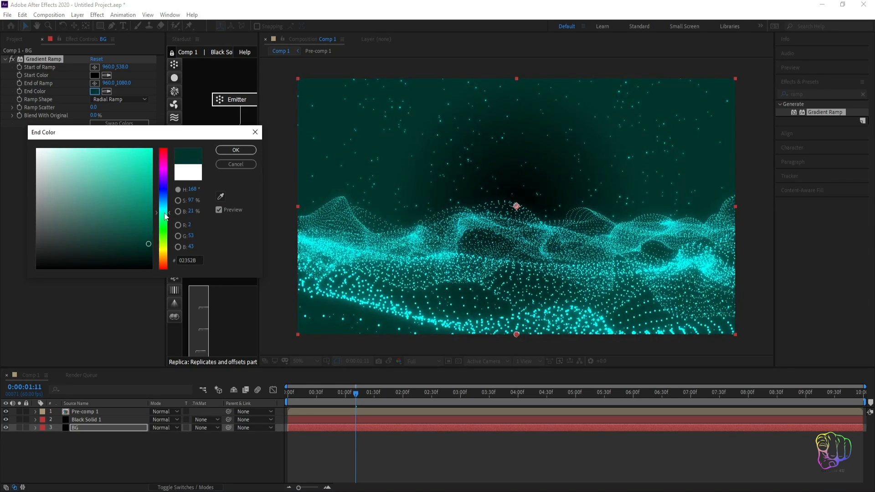
left_click_drag(149, 248, 156, 262)
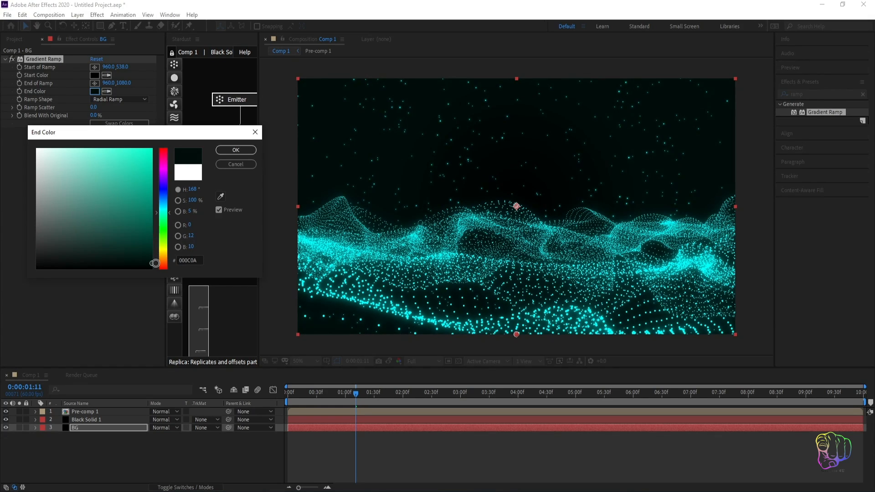
left_click(236, 150)
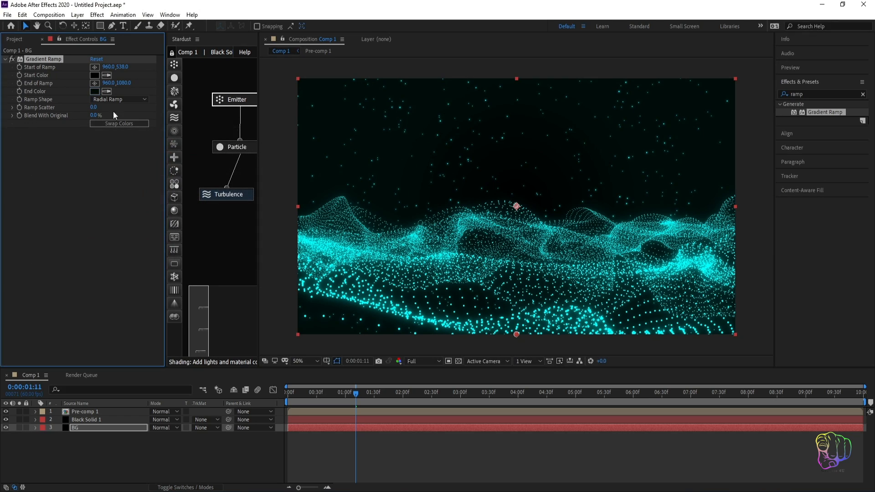
left_click(95, 76)
mouse_move(166, 253)
left_mouse_down()
mouse_move(166, 212)
mouse_move(150, 254)
mouse_move(159, 261)
left_mouse_up()
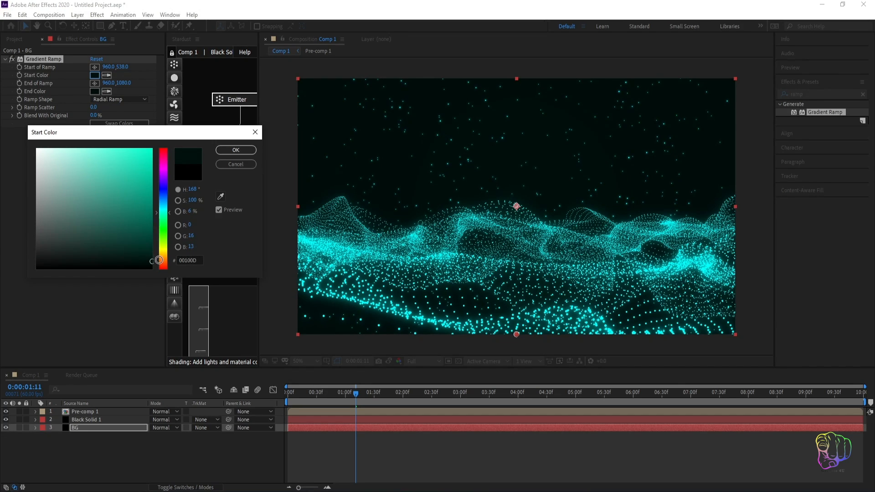
left_click(236, 150)
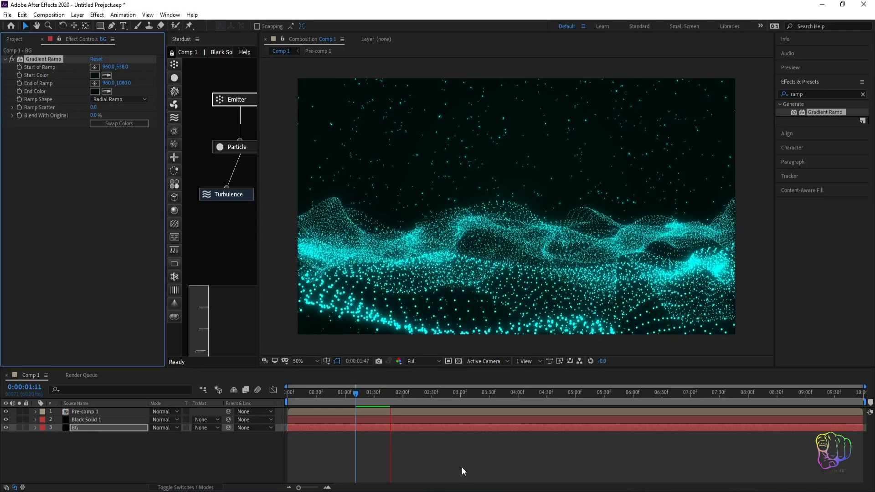
Preview the composition's animation from the current playhead position.
left_click(357, 393)
key("space")
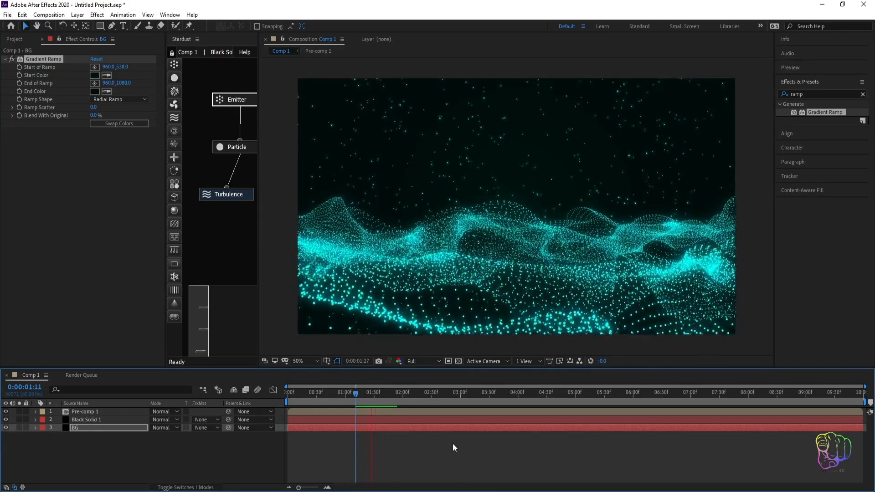